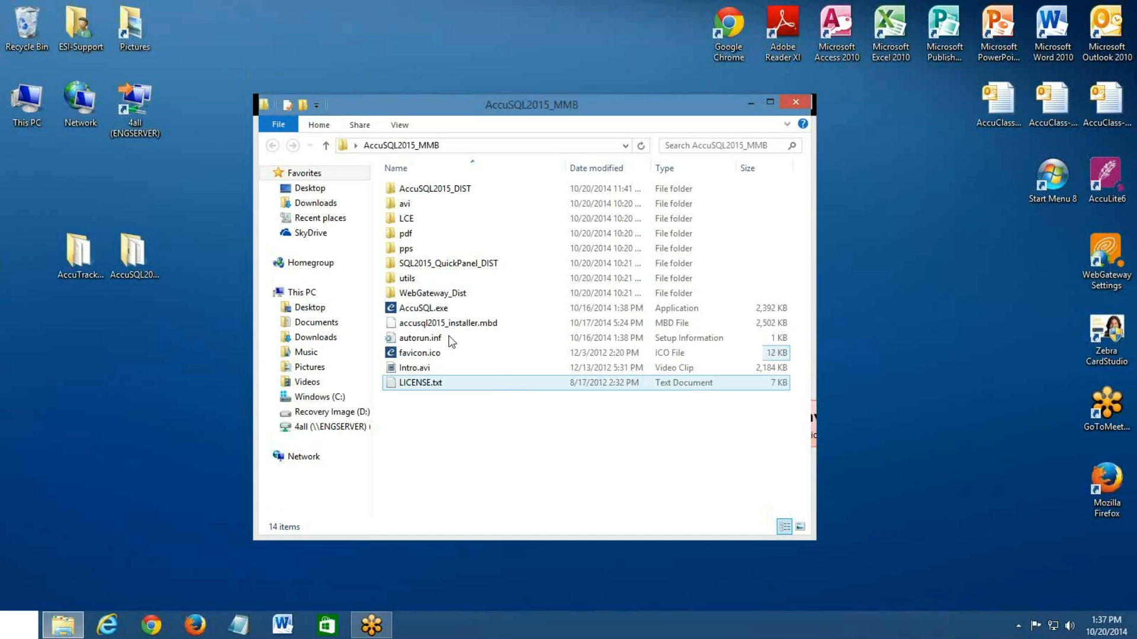
Launch AccuSQL.exe from the AccuSQL2015_MMB folder
left_click(442, 308)
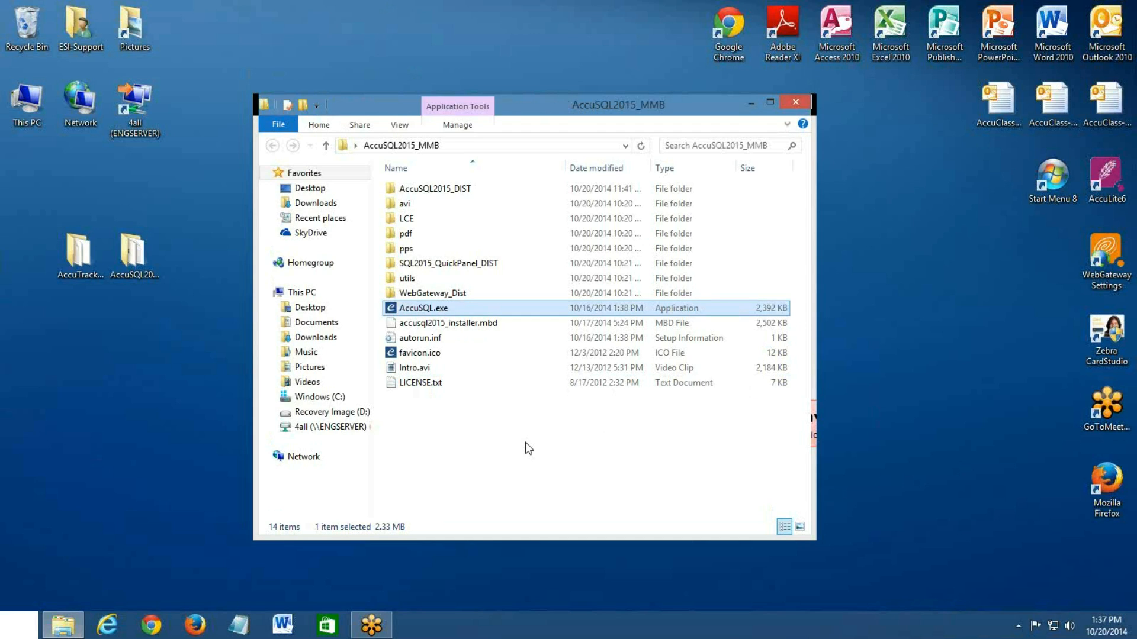
left_click(525, 443)
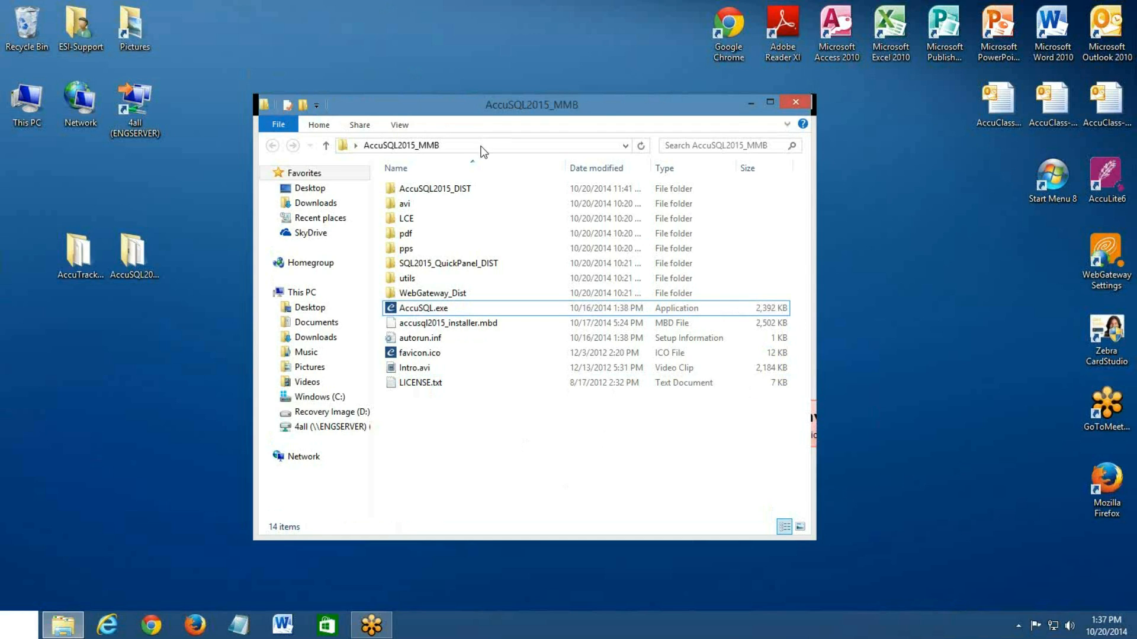
left_click(435, 309)
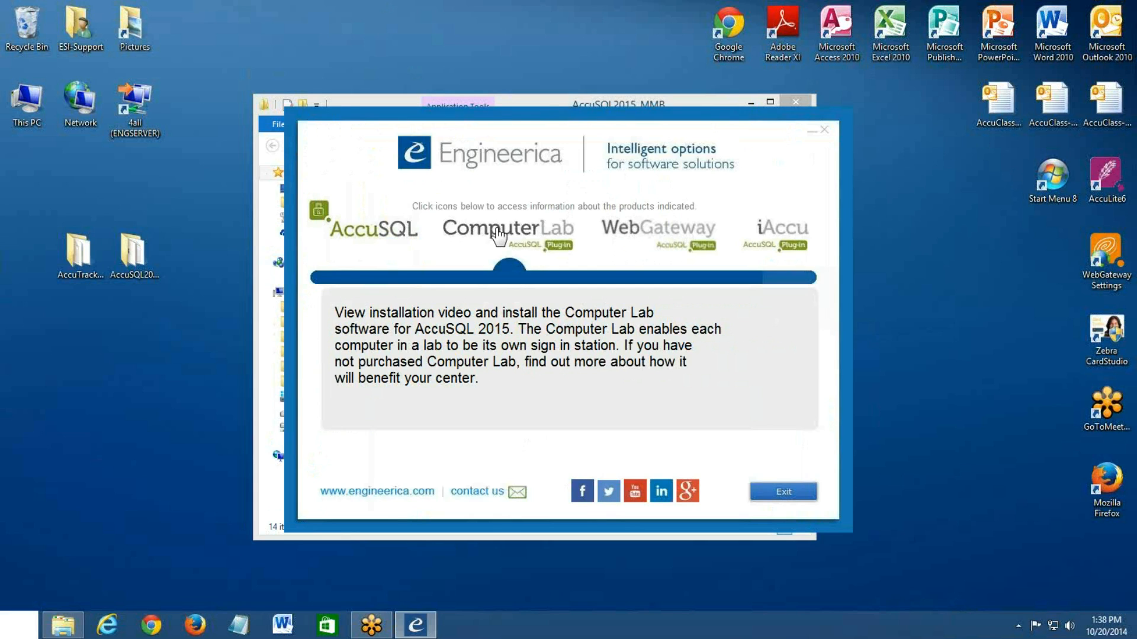
Review the information on the Computer Lab, WebGateway and iAccu plug-ins in the setup launcher
left_click(497, 236)
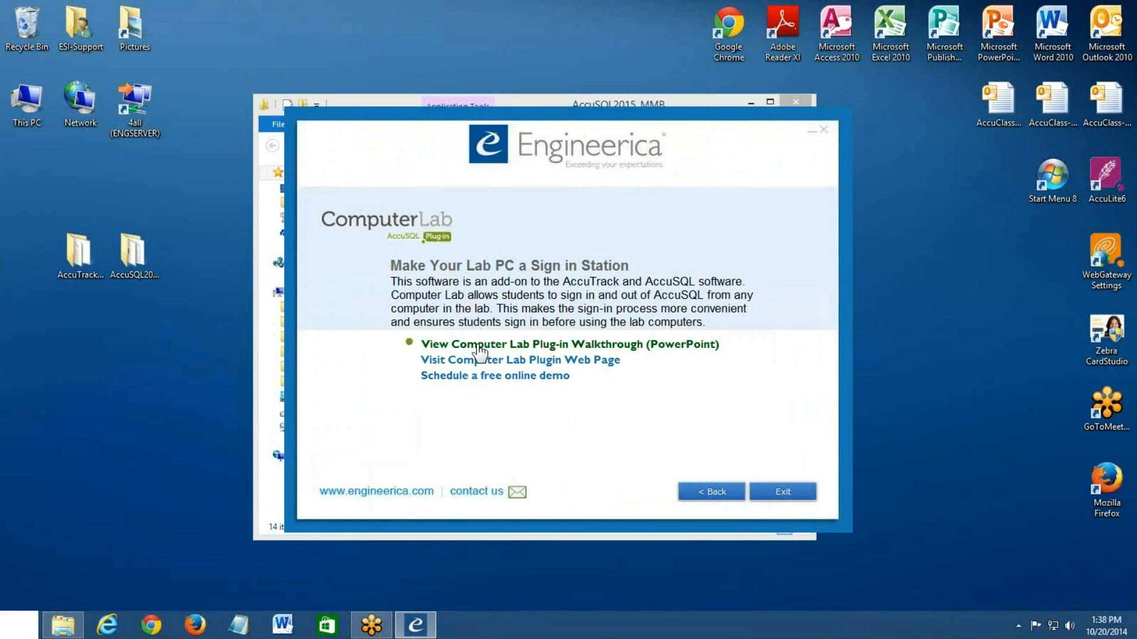
left_click(707, 495)
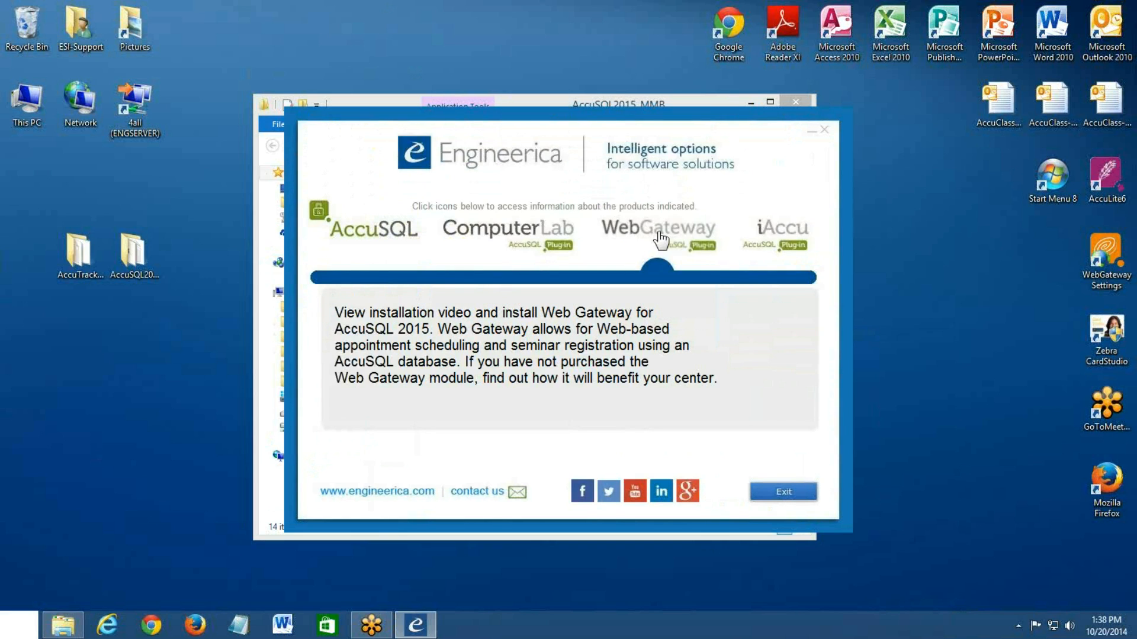
mouse_move(773, 243)
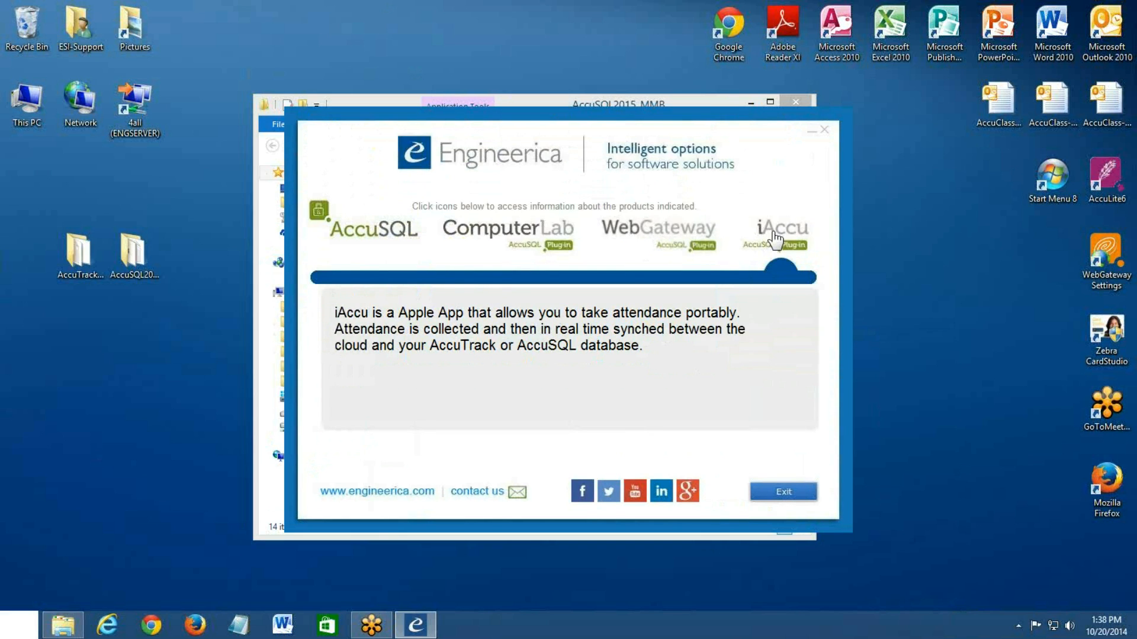
mouse_move(377, 240)
Open the AccuSQL product page, check its Waiting List resources and return to the installation options
left_click(377, 234)
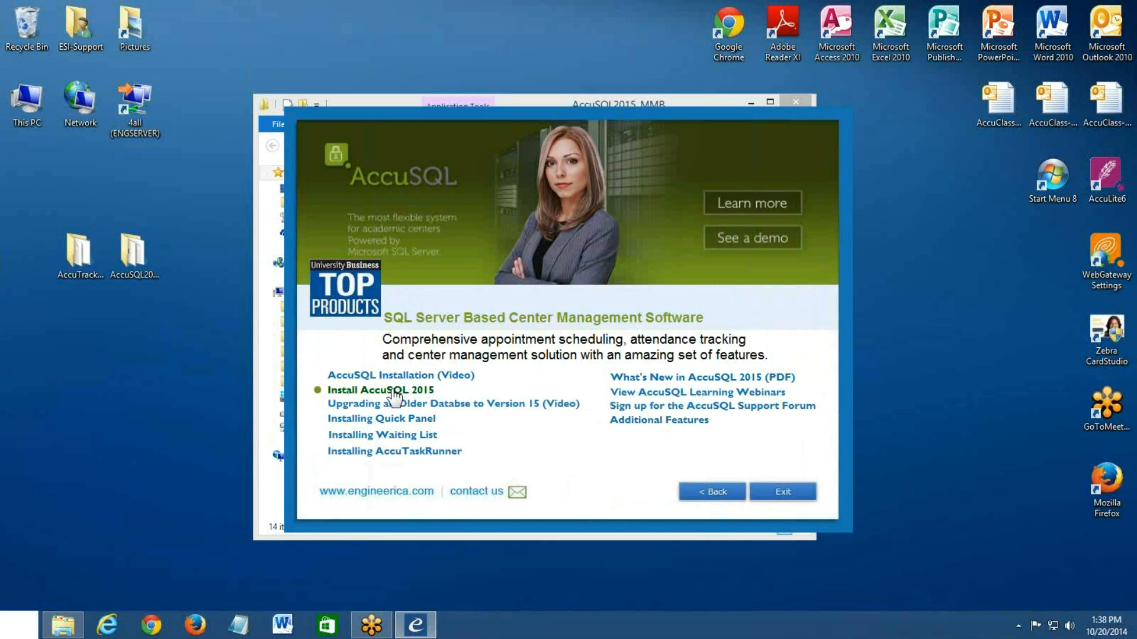
left_click(391, 438)
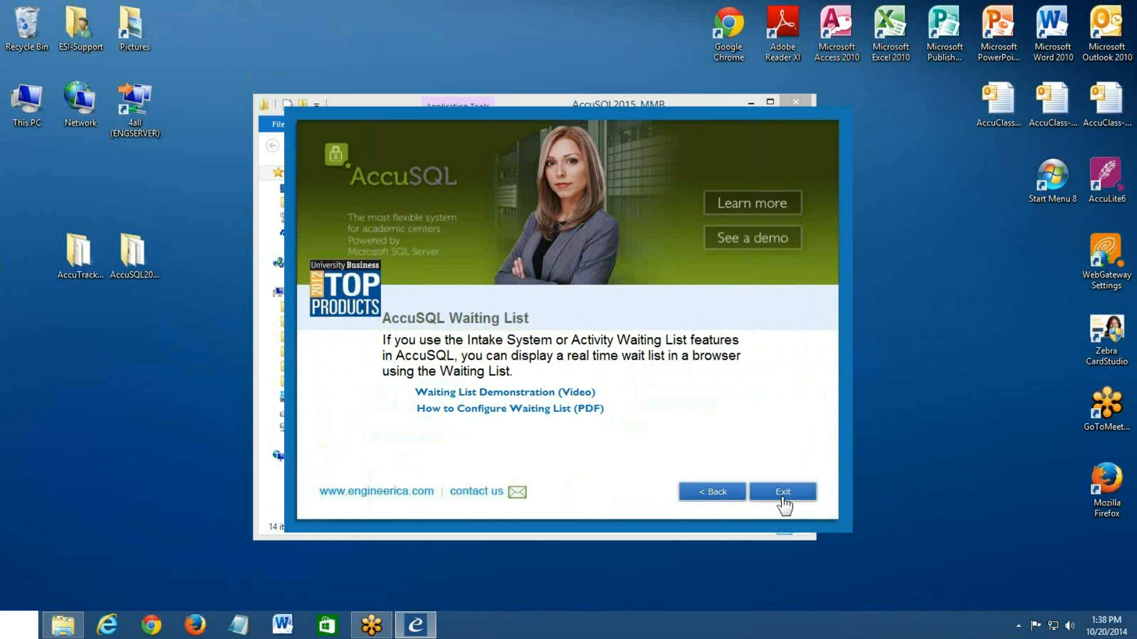
left_click(716, 493)
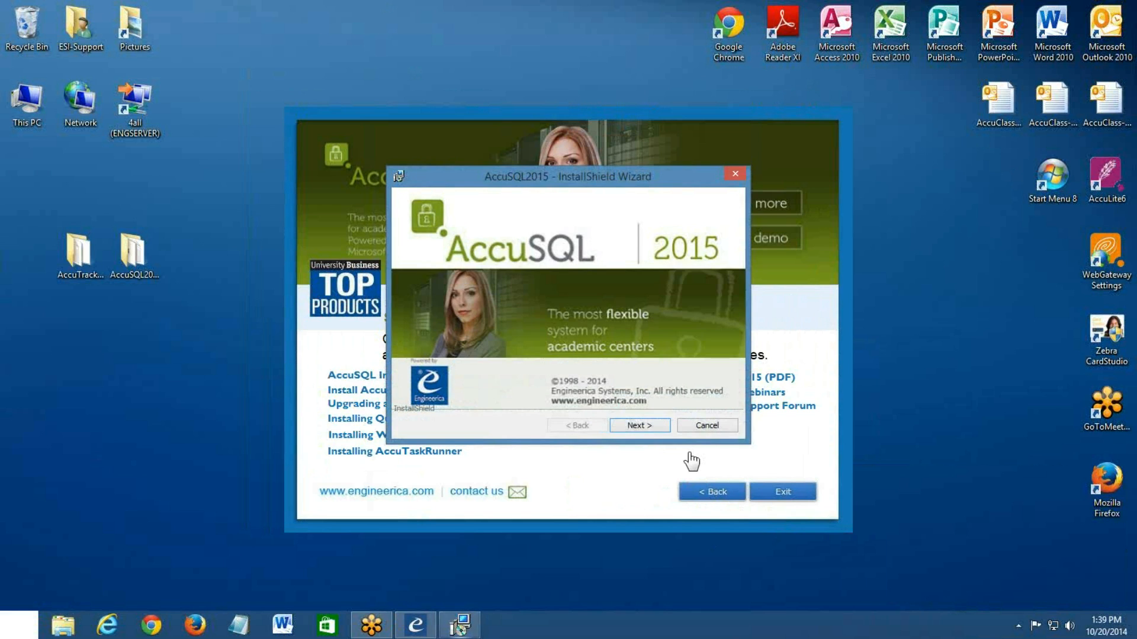
Go through the AccuSQL2015 installer's opening pages and accept the license agreement
left_click(656, 424)
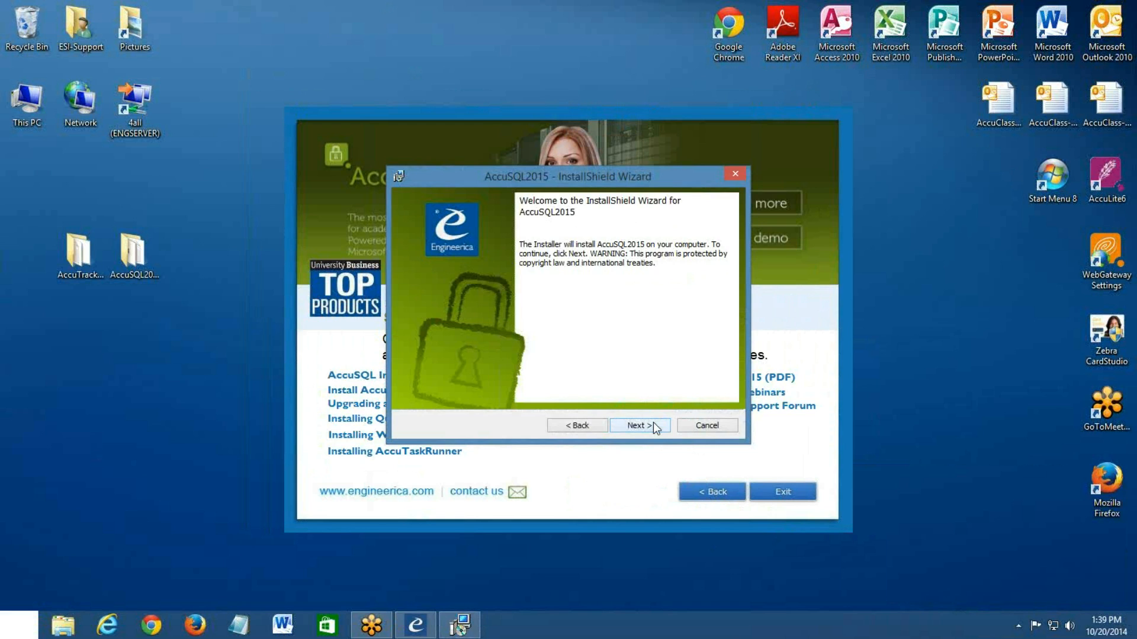
left_click(652, 421)
left_click(473, 375)
left_click_drag(734, 261, 655, 414)
left_click(643, 425)
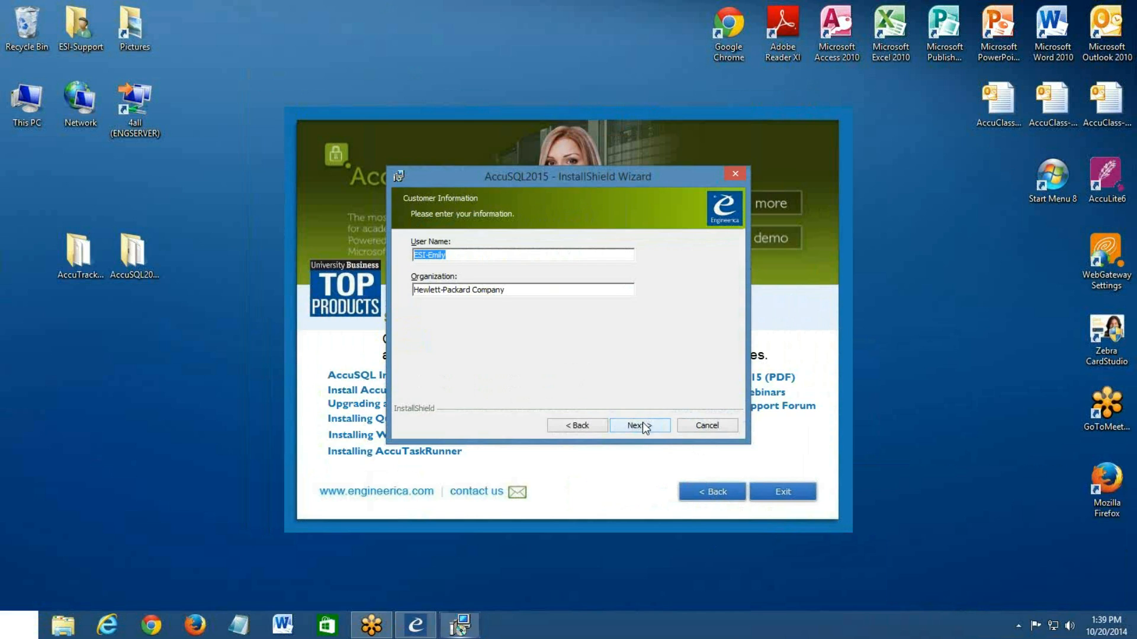
Install AccuSQL2015 for all users with the default customer information and destination folder, then close the installer and setup launcher
left_click(524, 290)
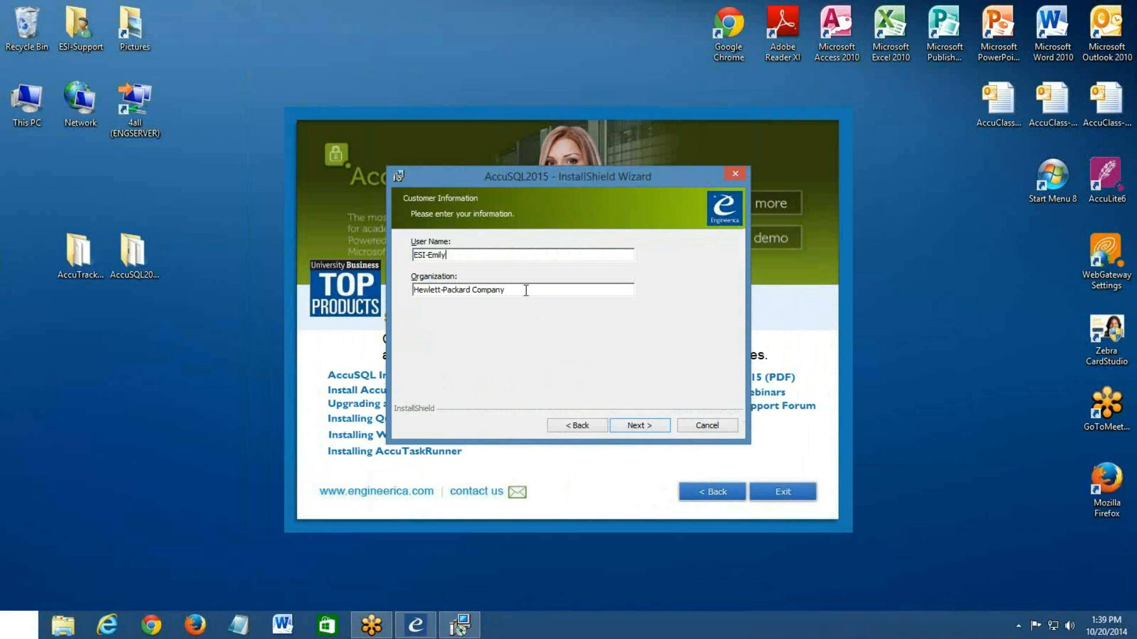
left_click(634, 425)
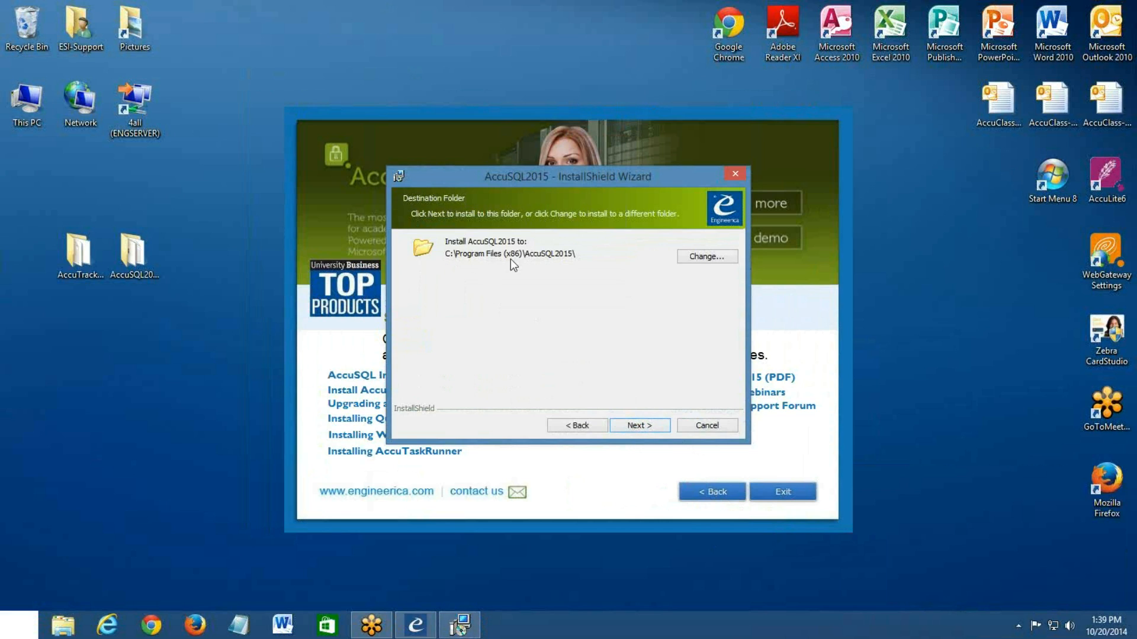
left_click(642, 423)
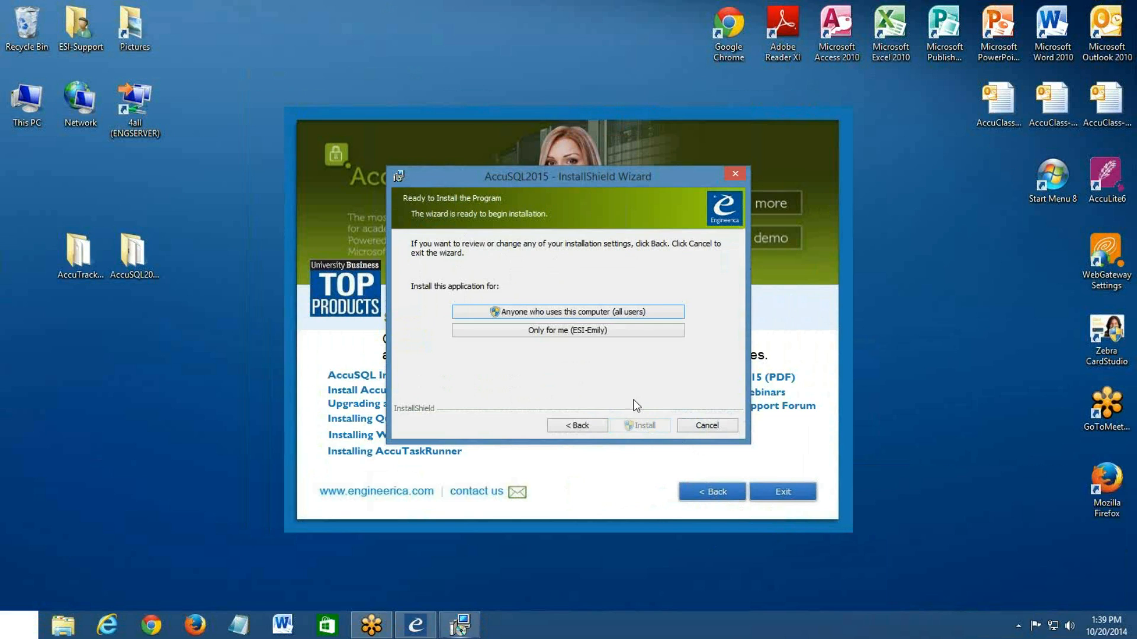
left_click(543, 313)
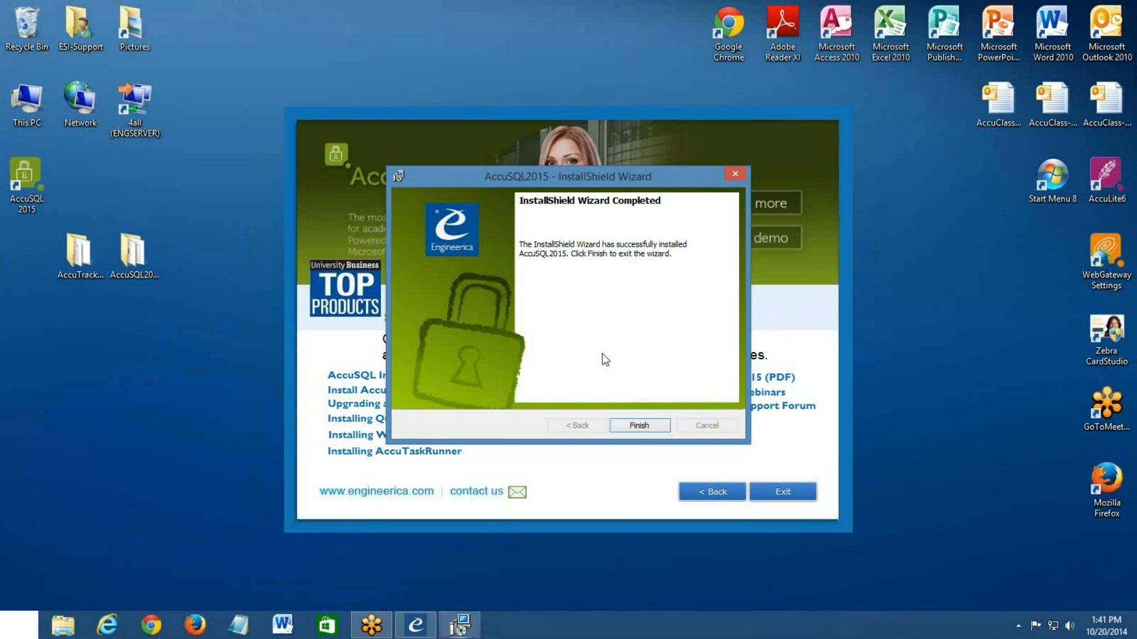
left_click(656, 427)
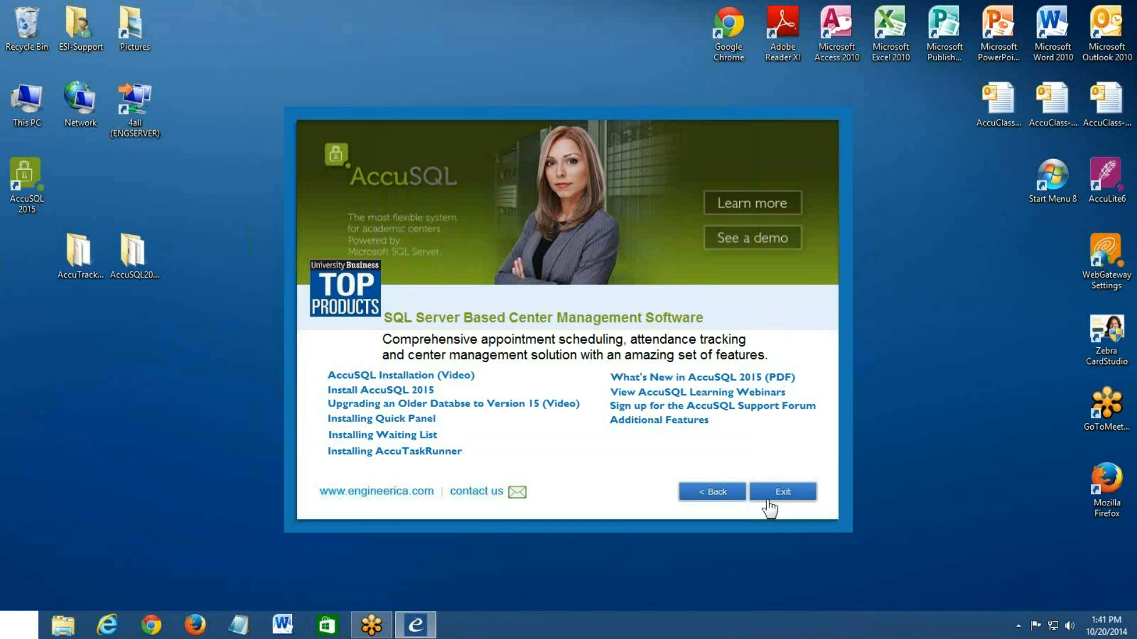
left_click(780, 492)
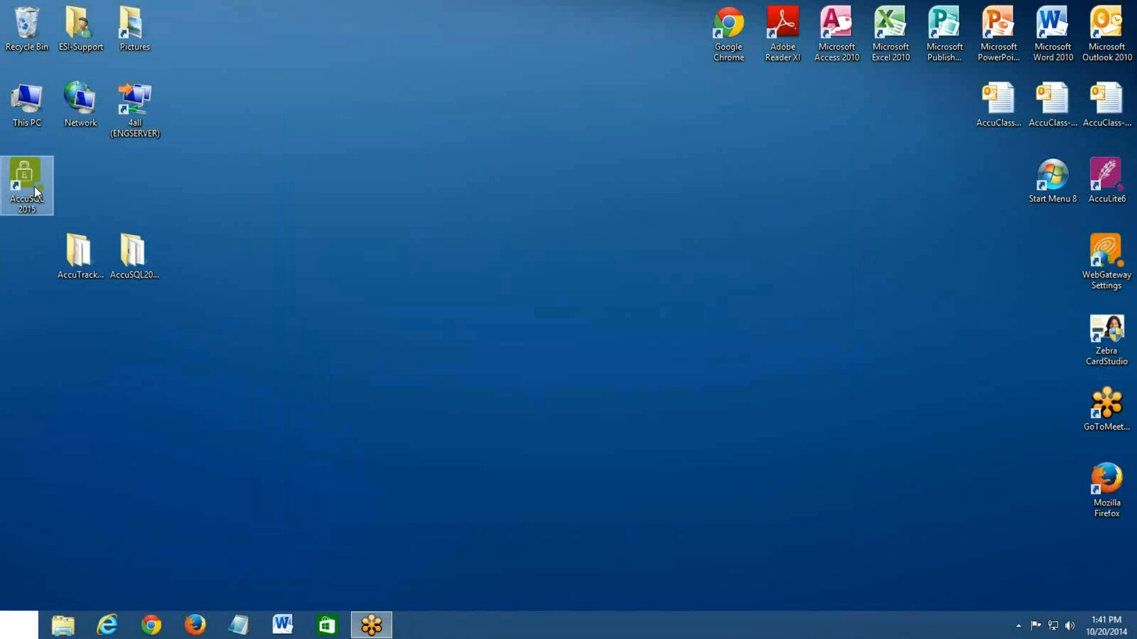
Start AccuSQL 2015 and sign in with the administrator's ID number and password
double_click(34, 186)
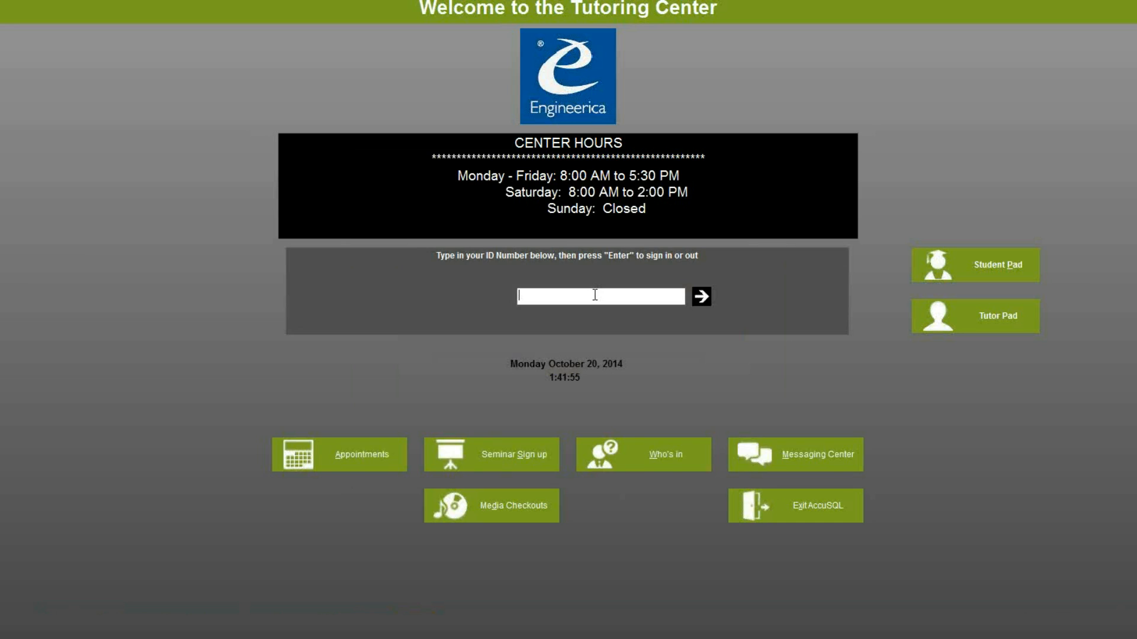
type("********")
key("Return")
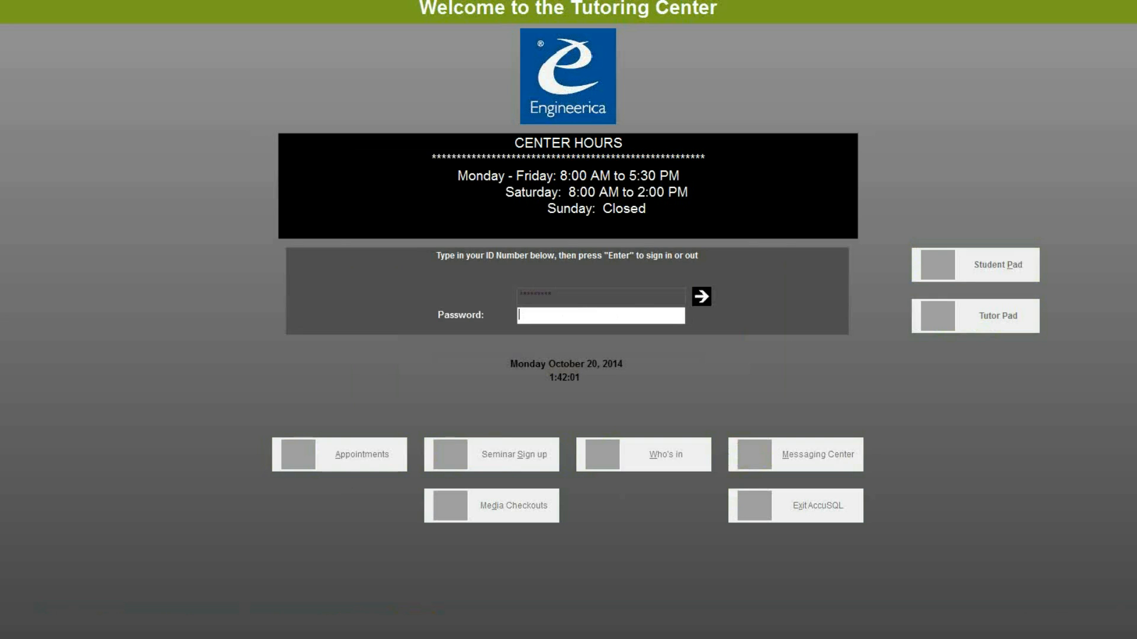
type("***")
key("Return")
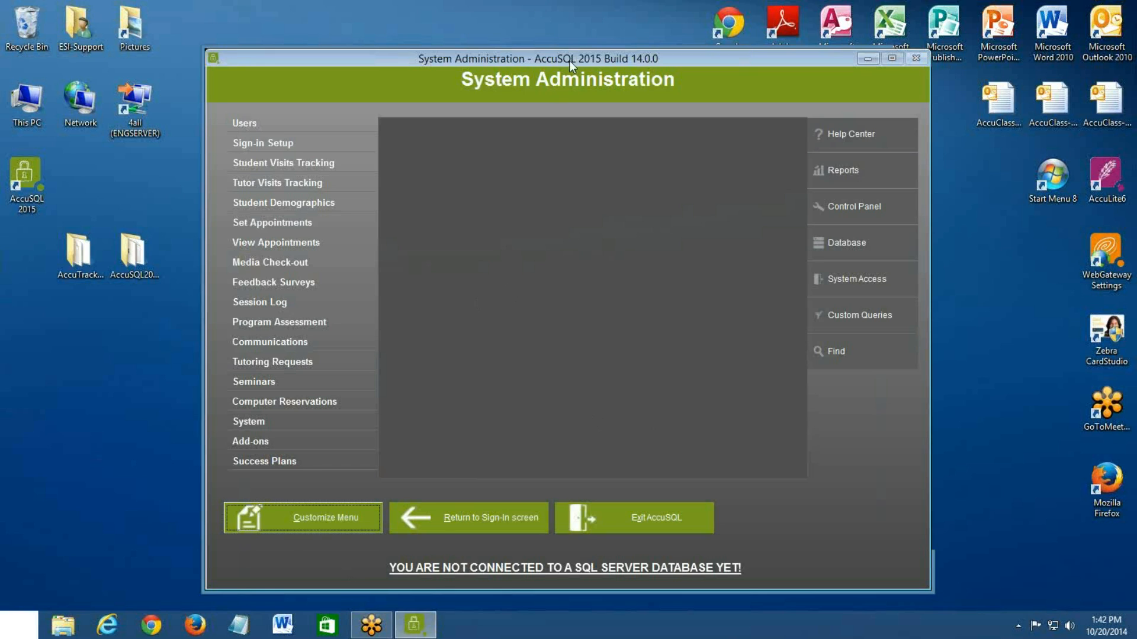
Review the native database folder in the Database Location settings, then open the Create Blank SQL DB form
left_click_drag(548, 61, 515, 60)
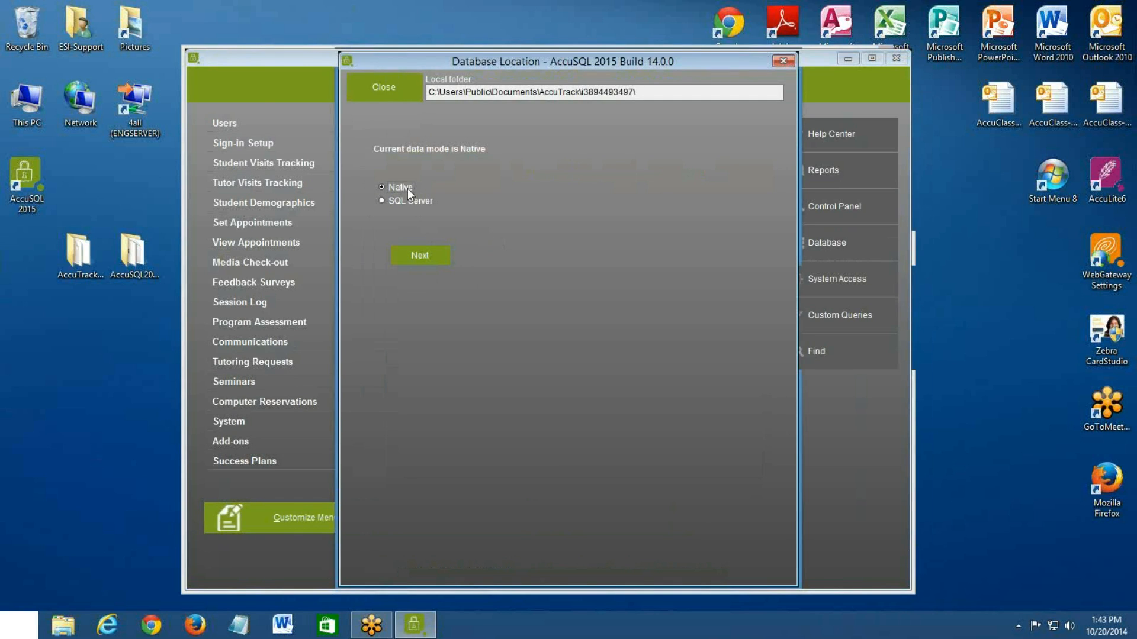
left_click(438, 261)
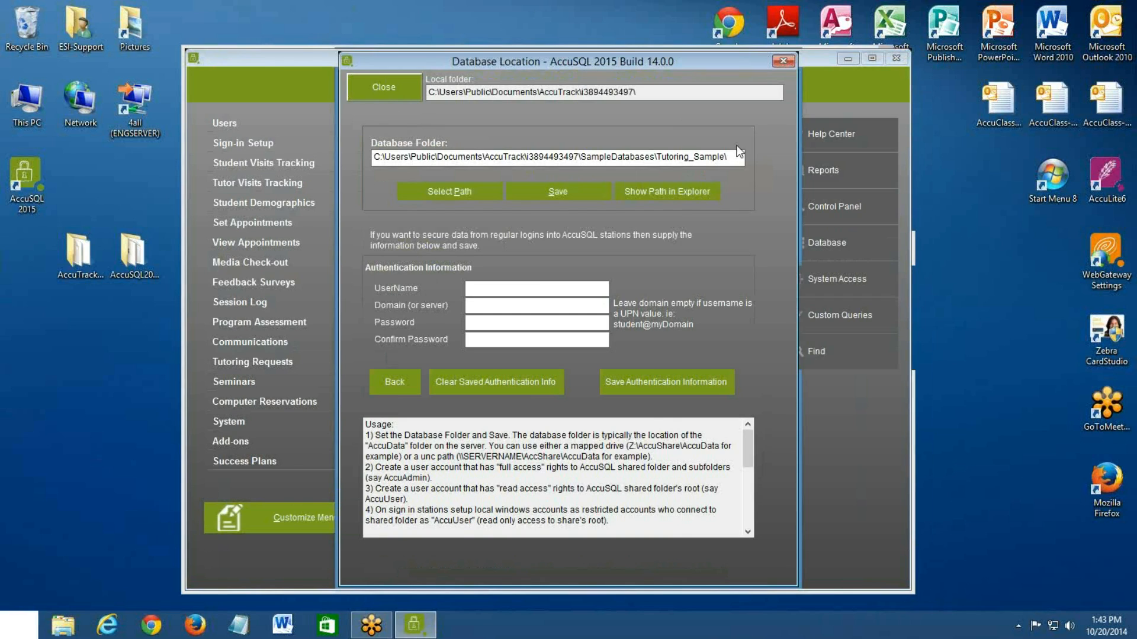
left_click(394, 89)
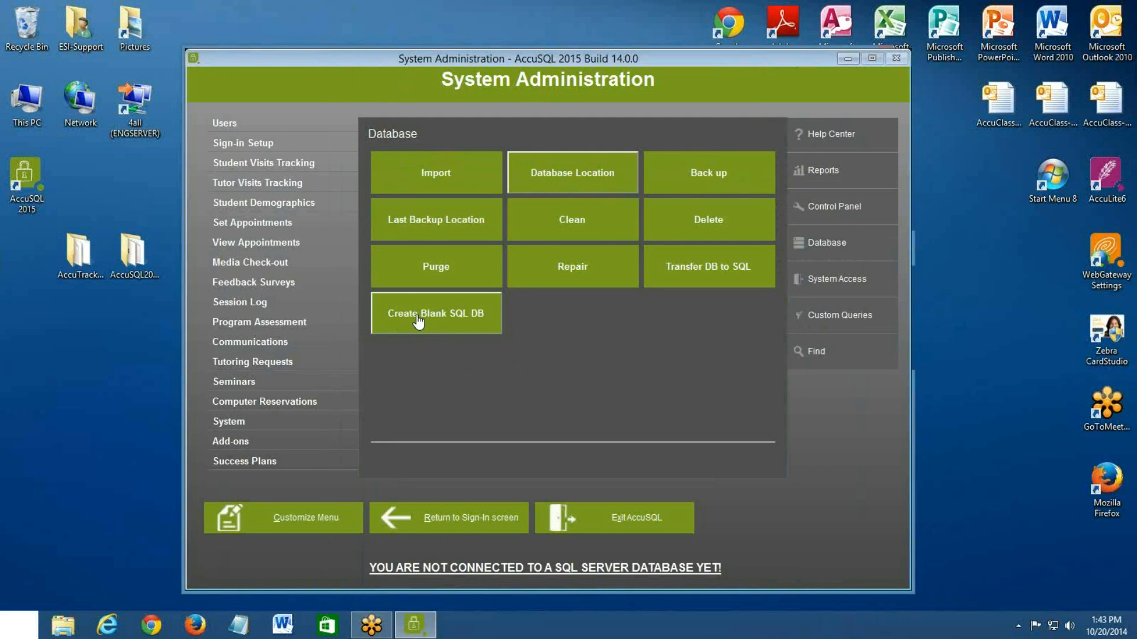
left_click(465, 320)
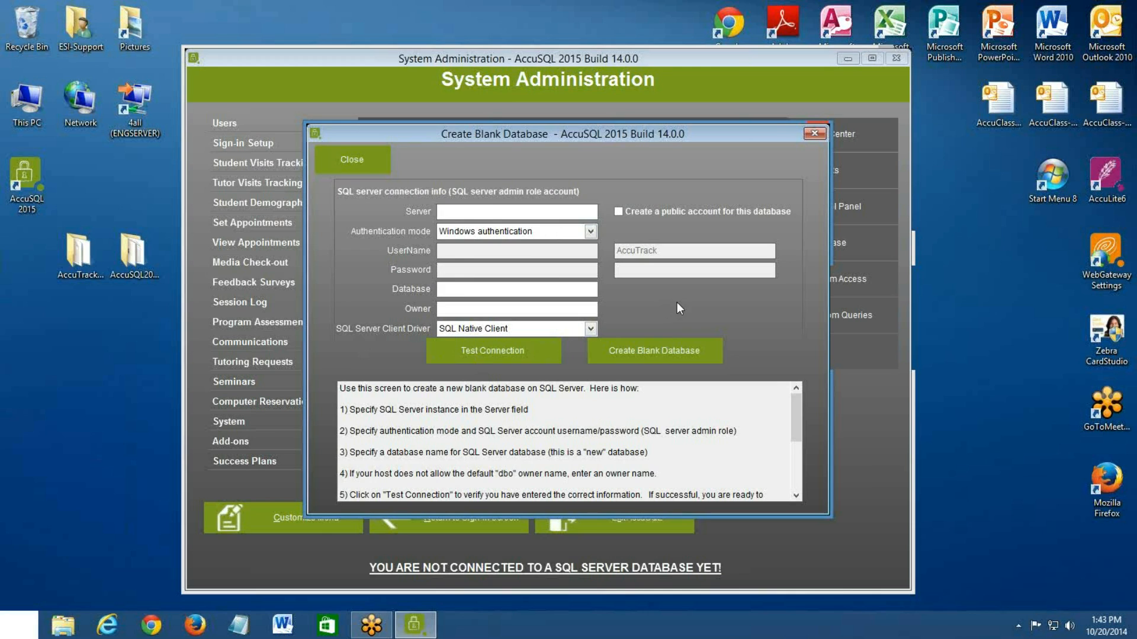
Open the sql_drivers folder from the AccuSQL 2015 shortcut's file location and locate the sqlncli.msi and sqlncli_x64.msi installers
right_click(31, 180)
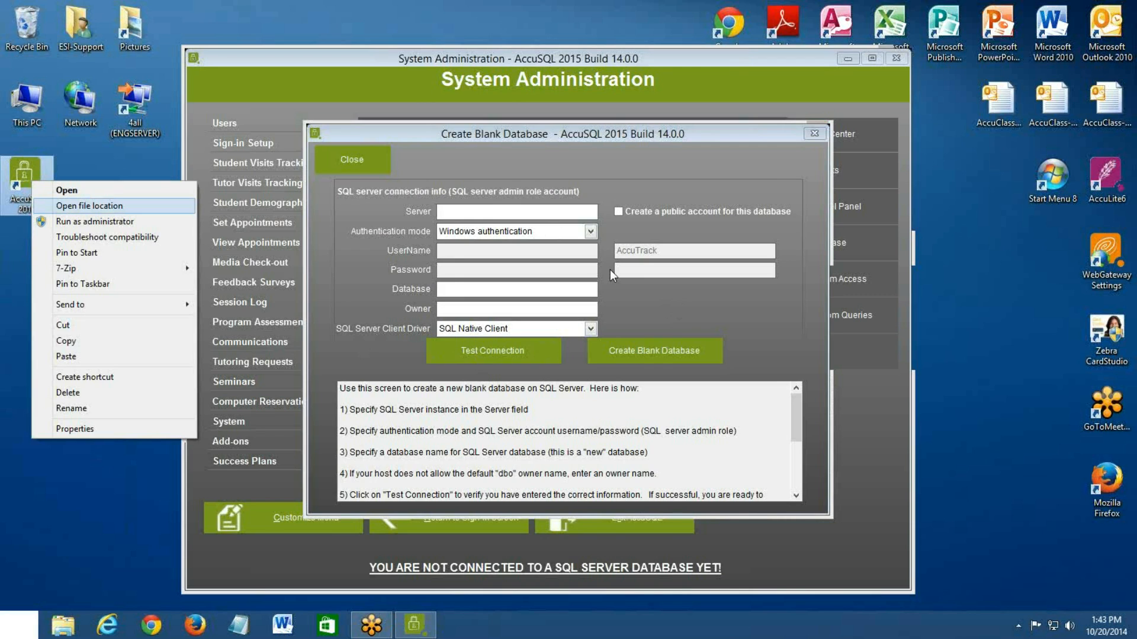
key("Return")
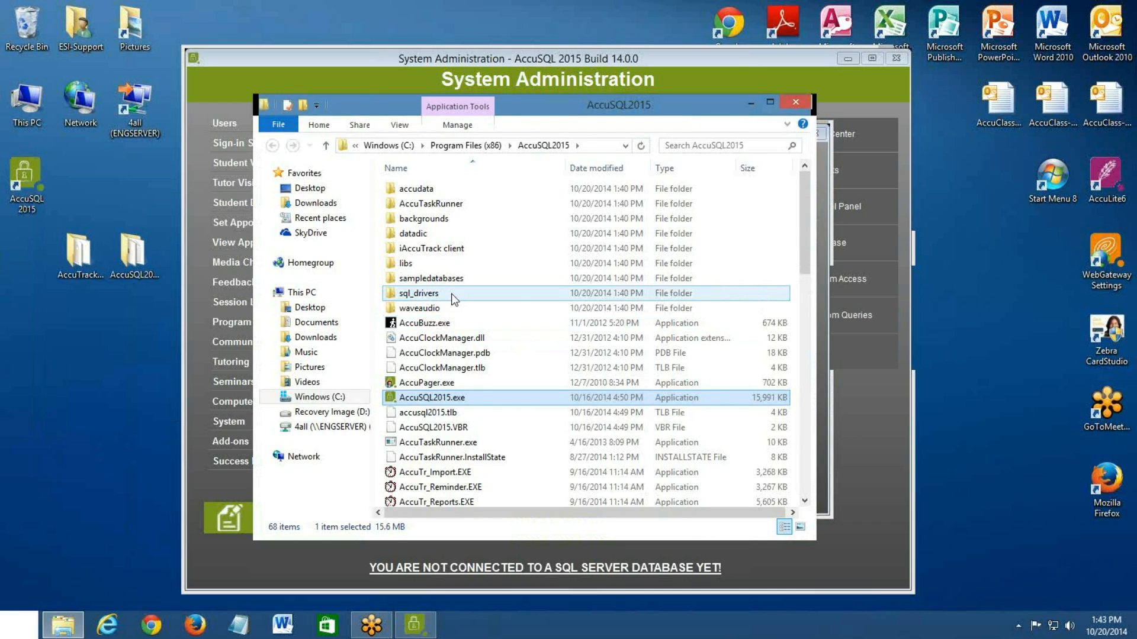
double_click(454, 298)
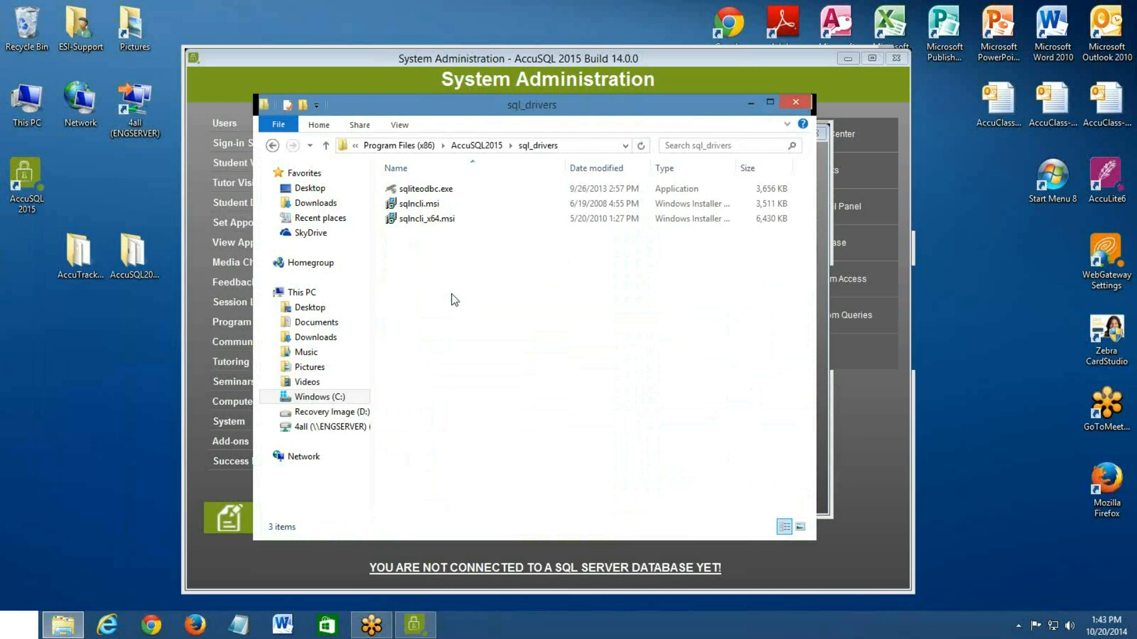
left_click(453, 203)
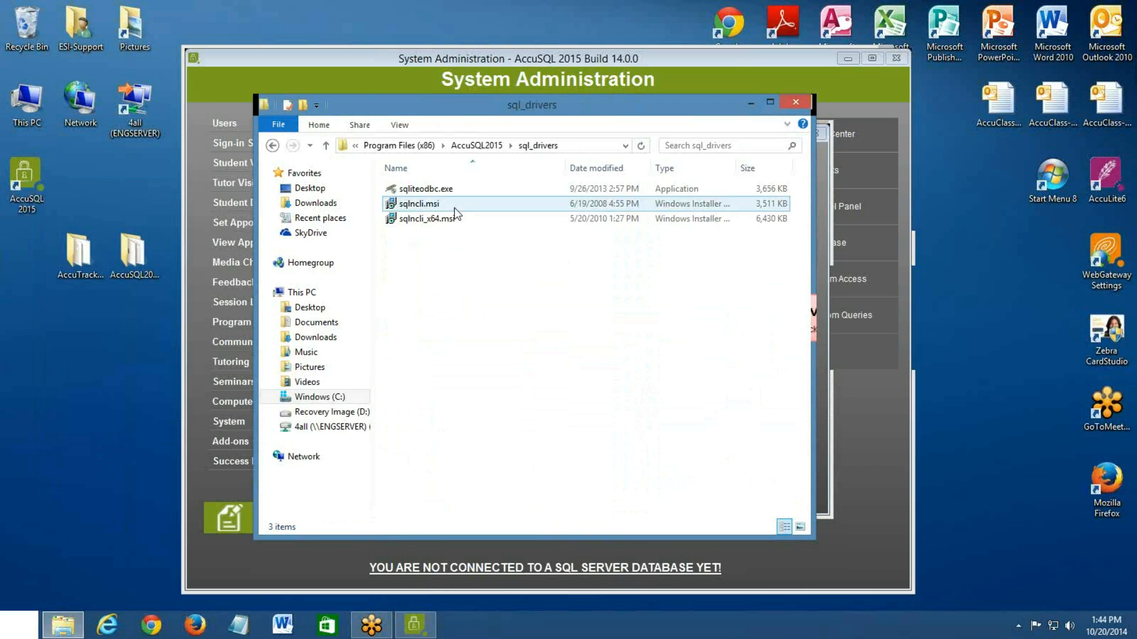
left_click(454, 223, "shift")
left_click(453, 223)
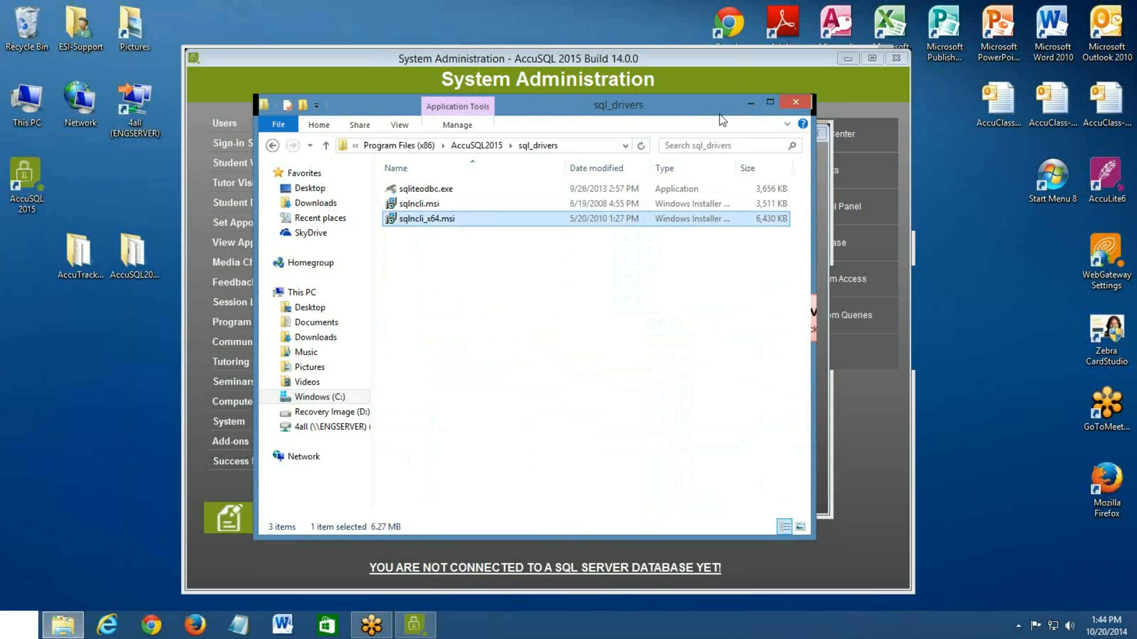
Check the Create Blank Database form against the driver installers in sql_drivers, then close the folder window
left_click_drag(716, 102, 764, 330)
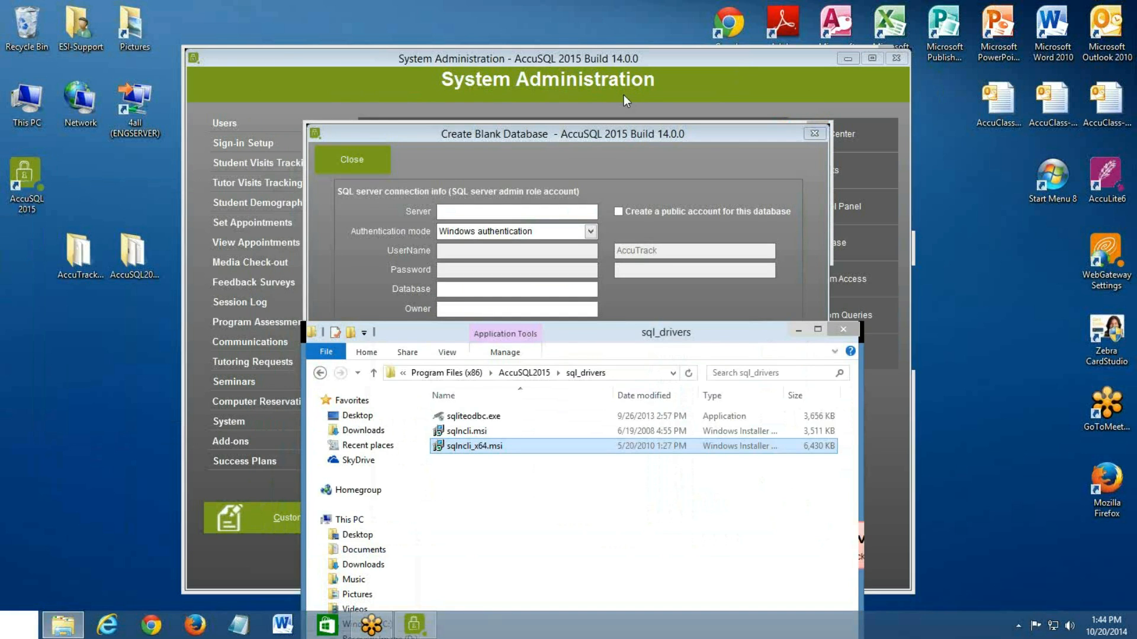
left_click(585, 77)
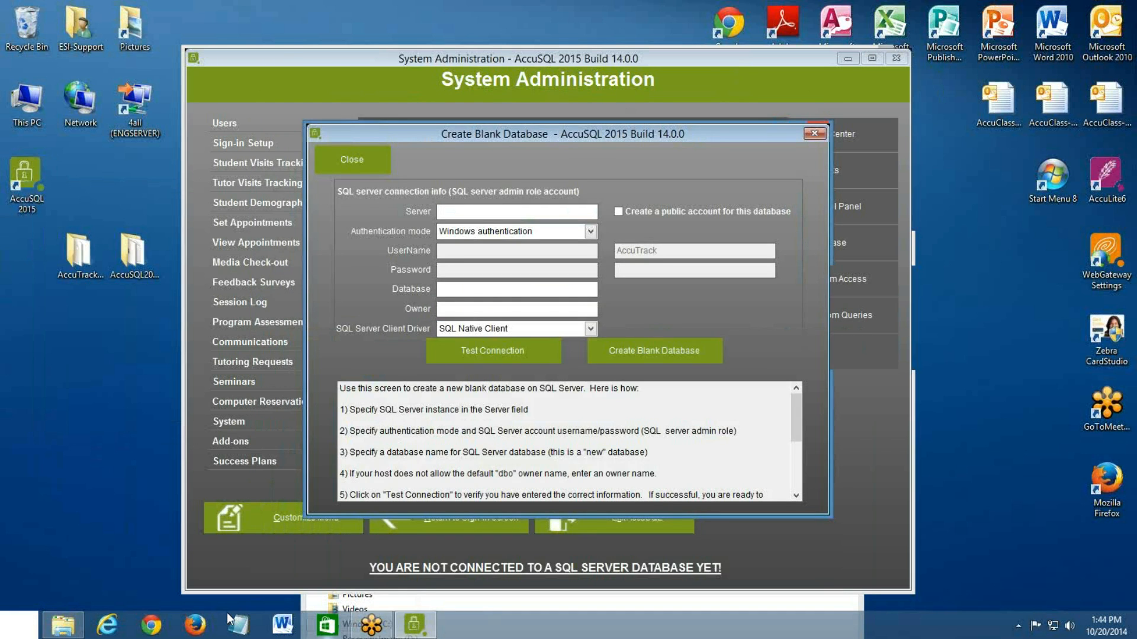
left_click(54, 629)
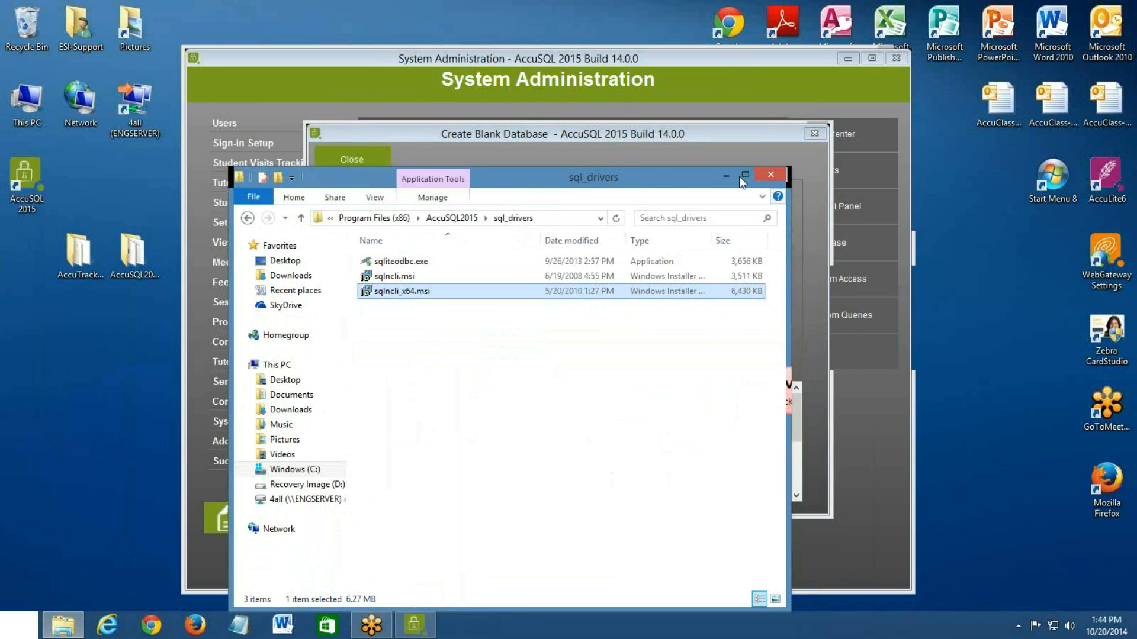
left_click(412, 276)
key("Down")
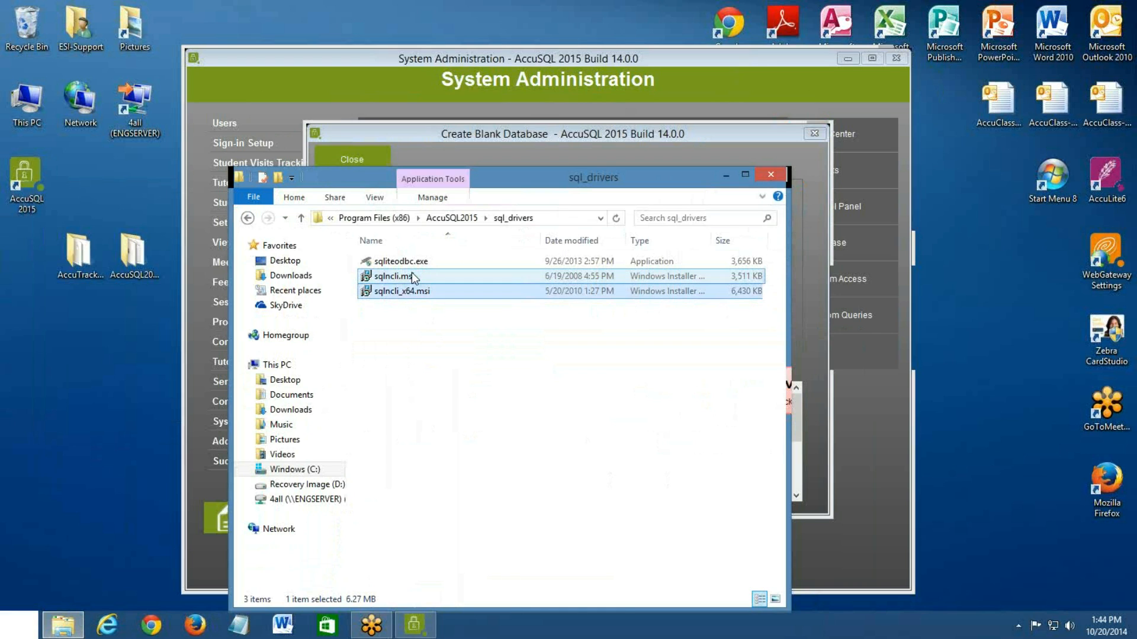
left_click(770, 174)
Set the blank database's server to engserver,60558\sqlexpress and its authentication mode to SQL server authentication
type("engserver,60558\\sqlexpress")
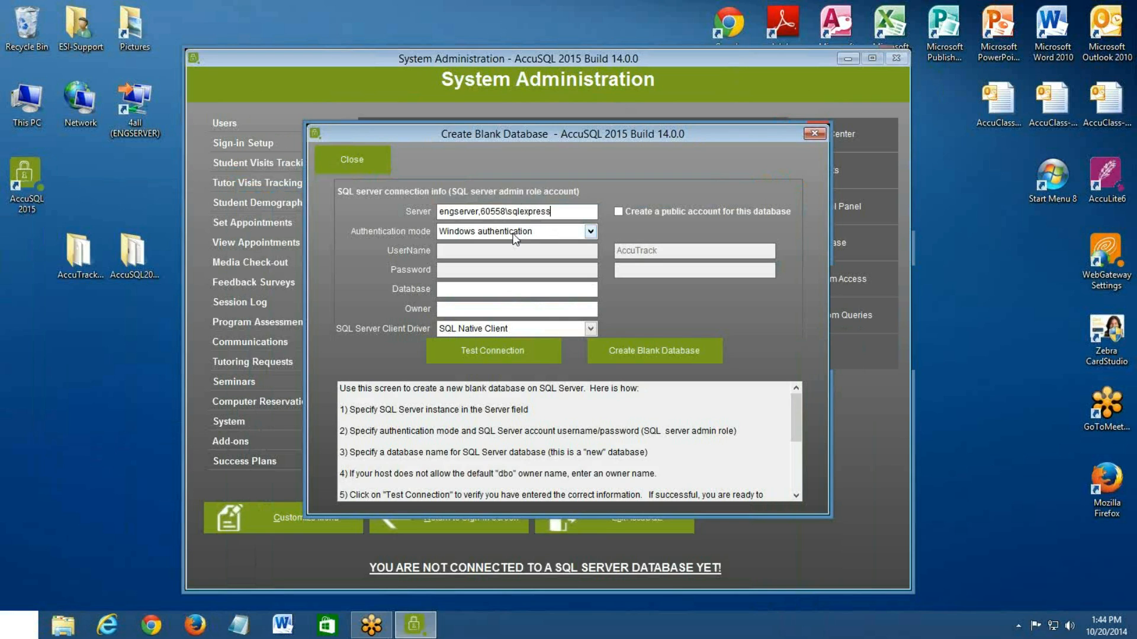
left_click(514, 237)
left_click(500, 261)
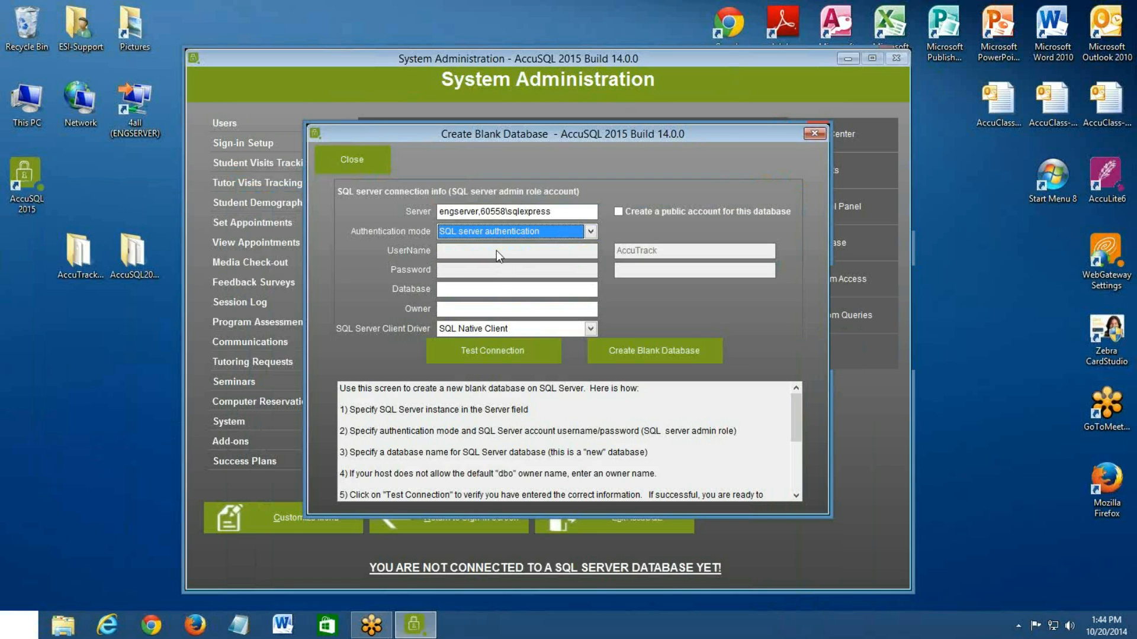
Enter sa as the SQL Server admin username and fill in its password for the blank database
left_click(490, 252)
type("sa***")
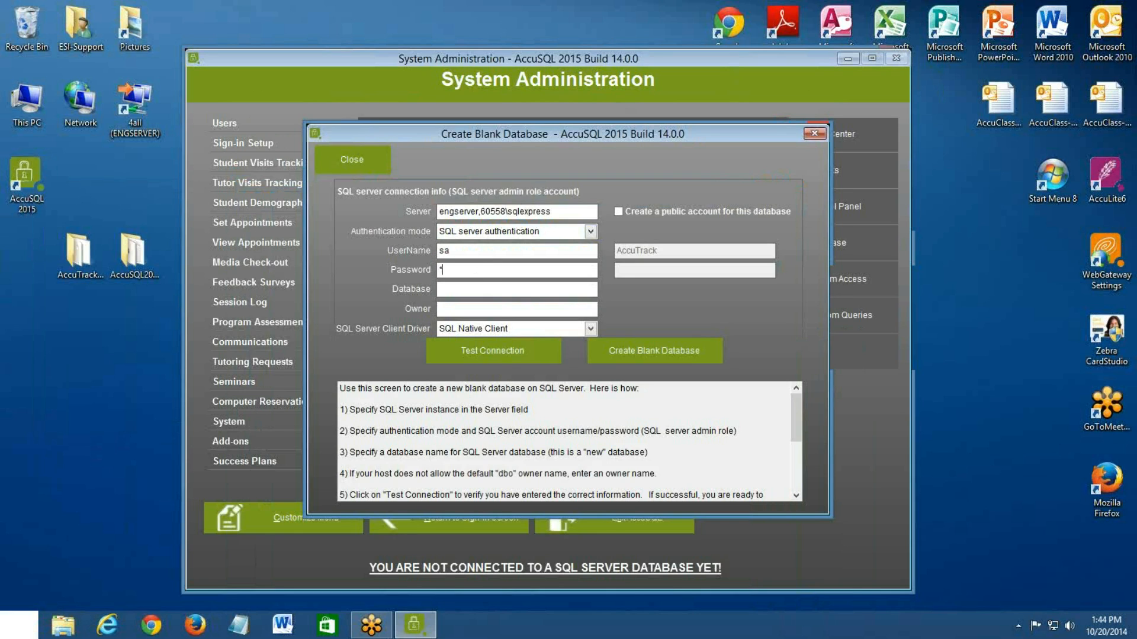
type("*******")
key("Tab")
Name the new database ABC_univ and test the connection to the SQL Server
type("ABC_univ")
left_click(484, 358)
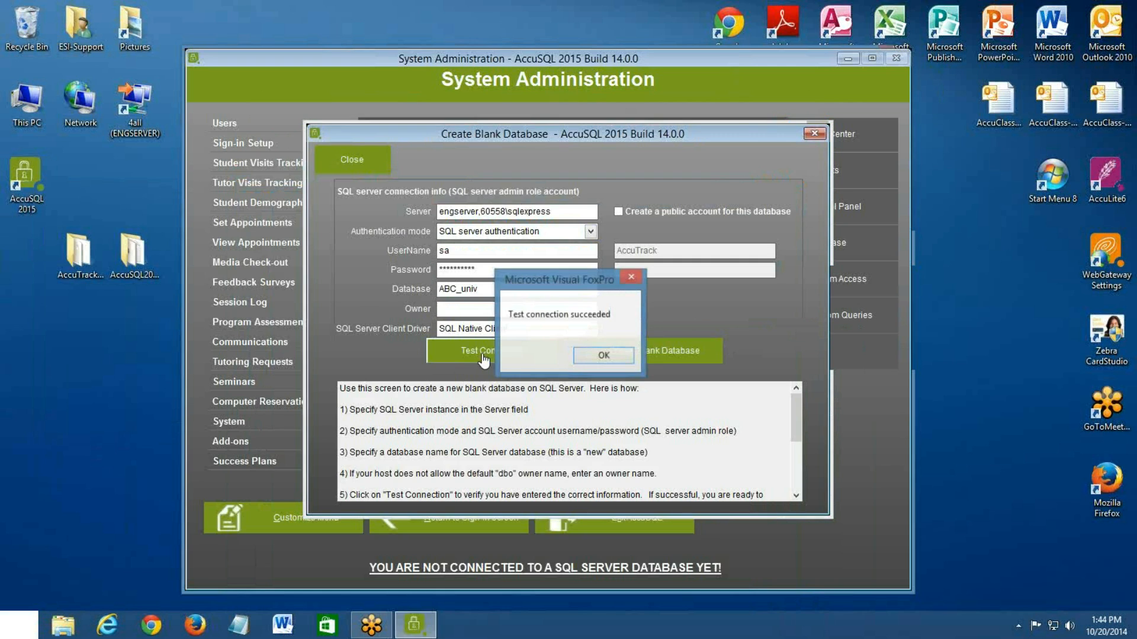
left_click(596, 357)
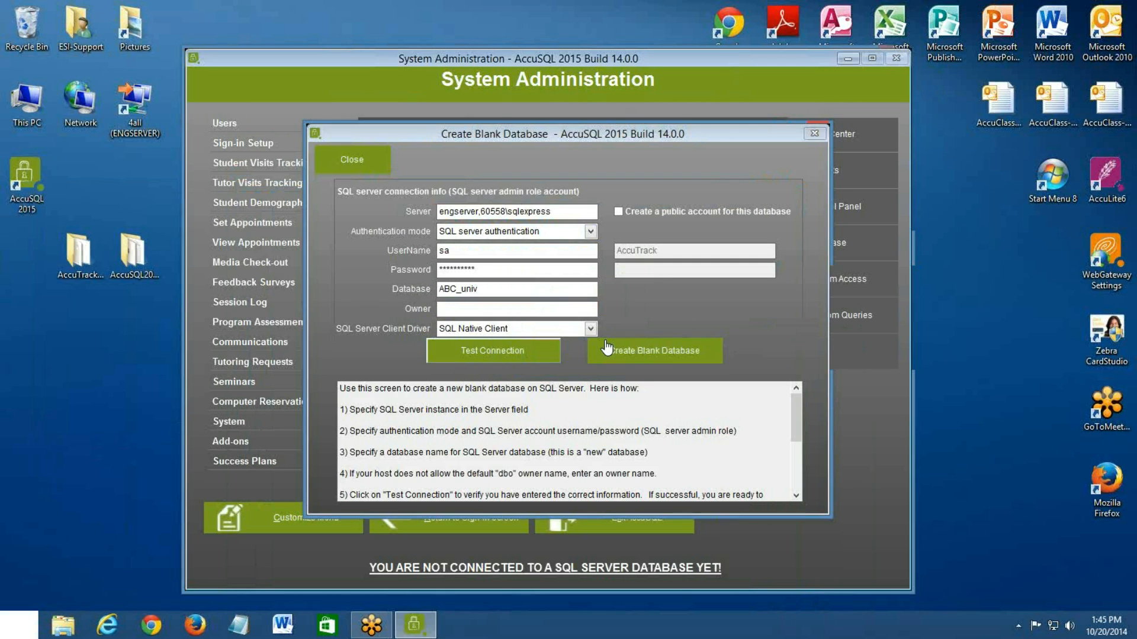
Enable a public account for this database under the username AccuTrack and enter the account password
left_click(619, 210)
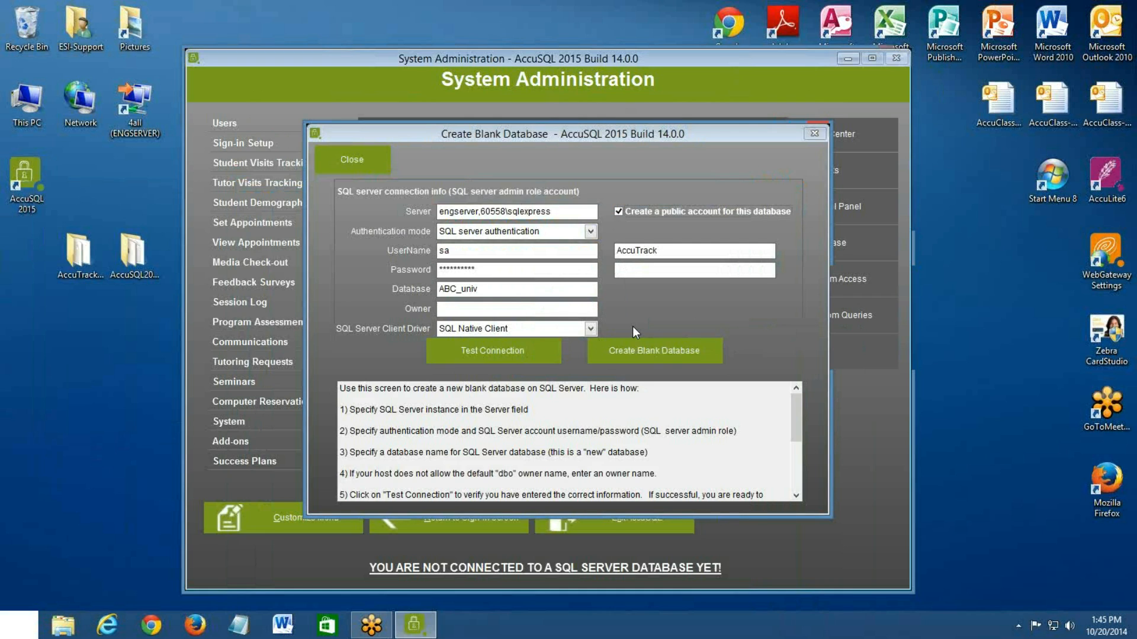
left_click(646, 268)
type("*********")
left_click_drag(660, 271, 583, 270)
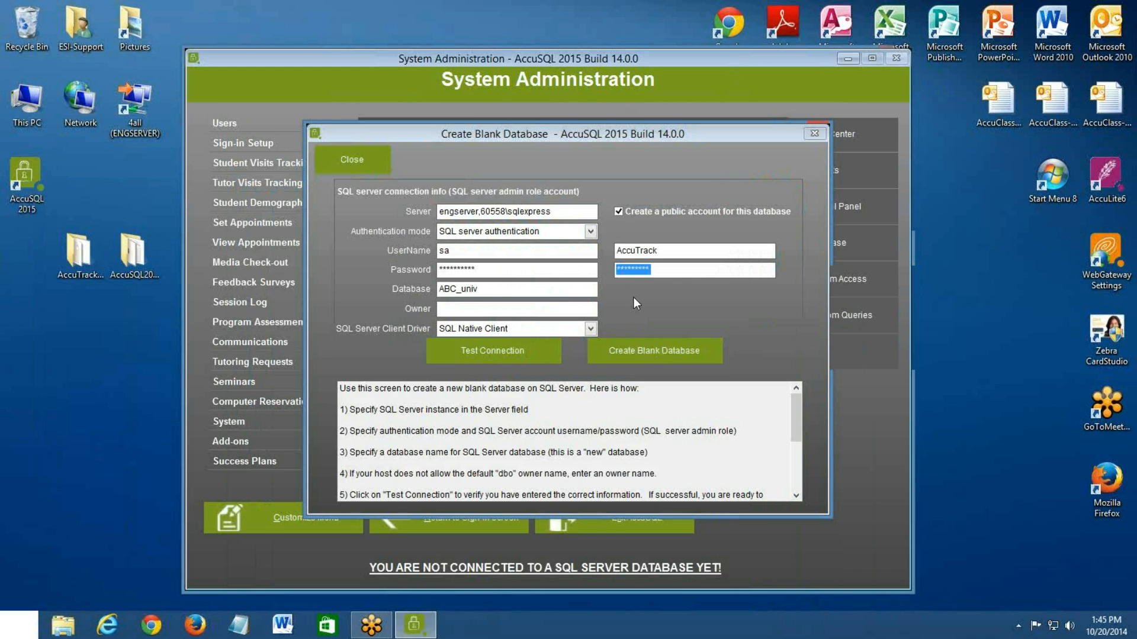
type("*********")
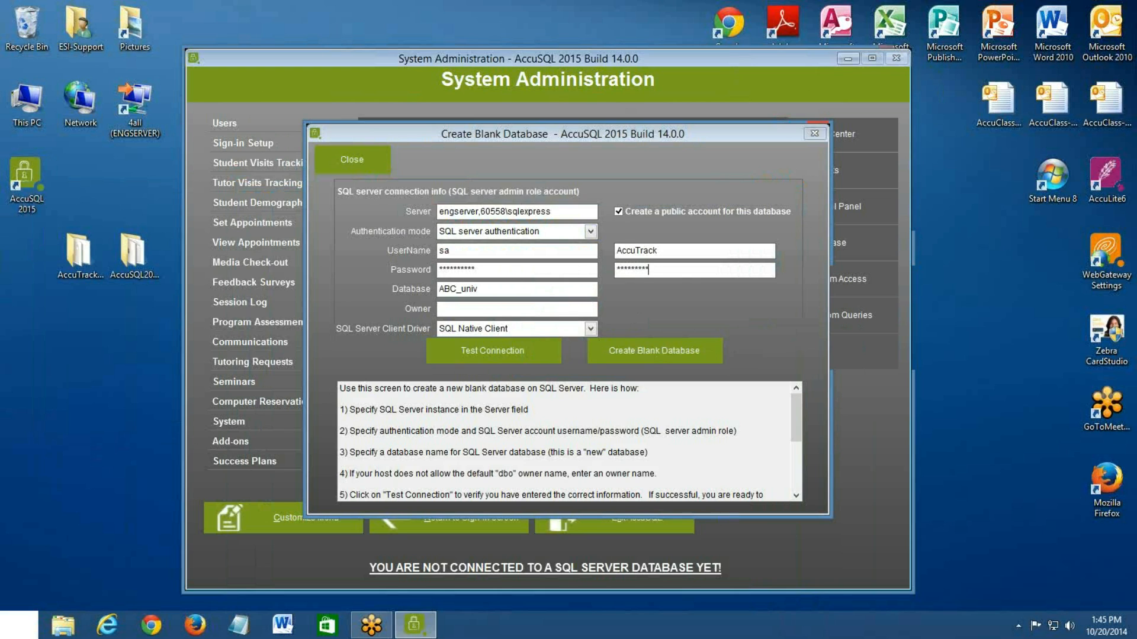
Create the blank database, acknowledge its completion and leave the Create Blank Database form
left_click(669, 352)
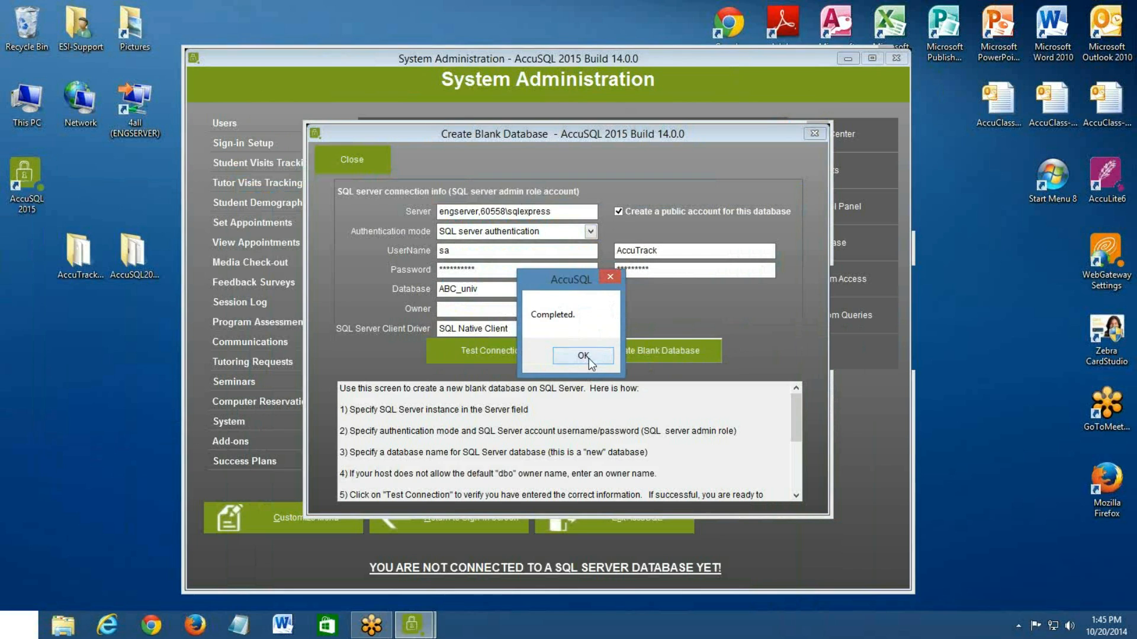
left_click(586, 356)
left_click(337, 157)
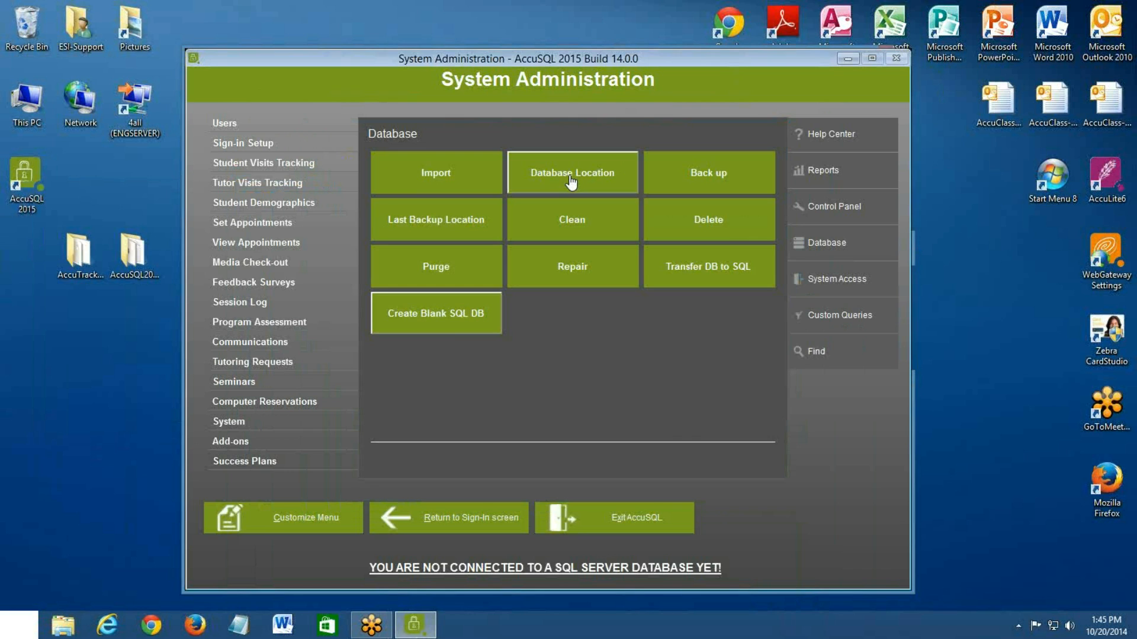
Open the SQL Server connection setup in Database Location and review the local folder path
left_click(571, 182)
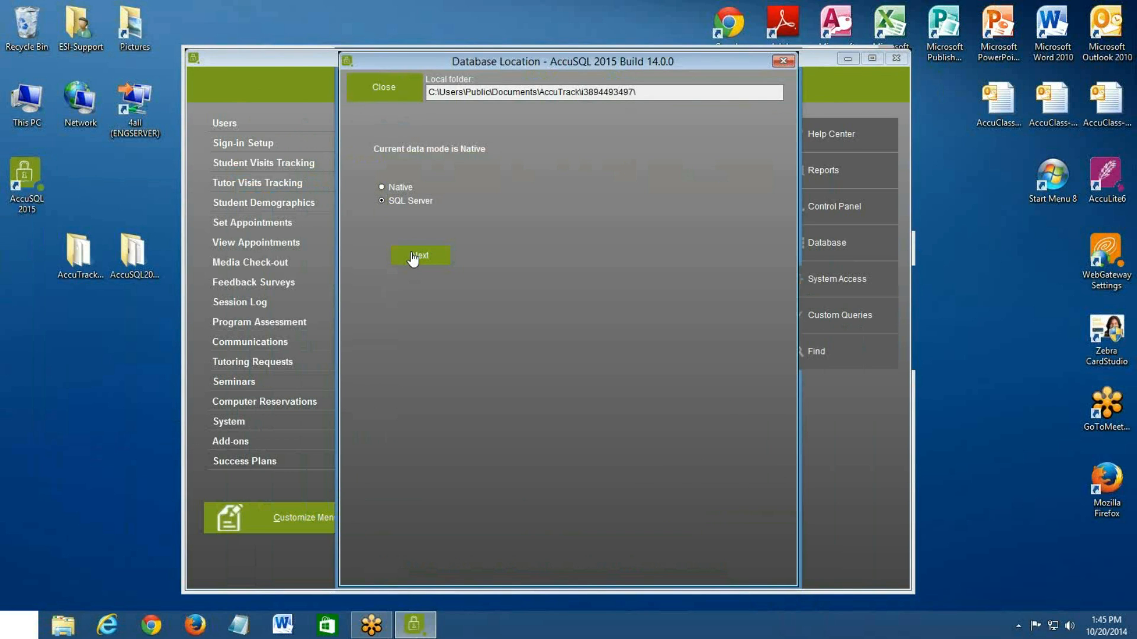
left_click(412, 257)
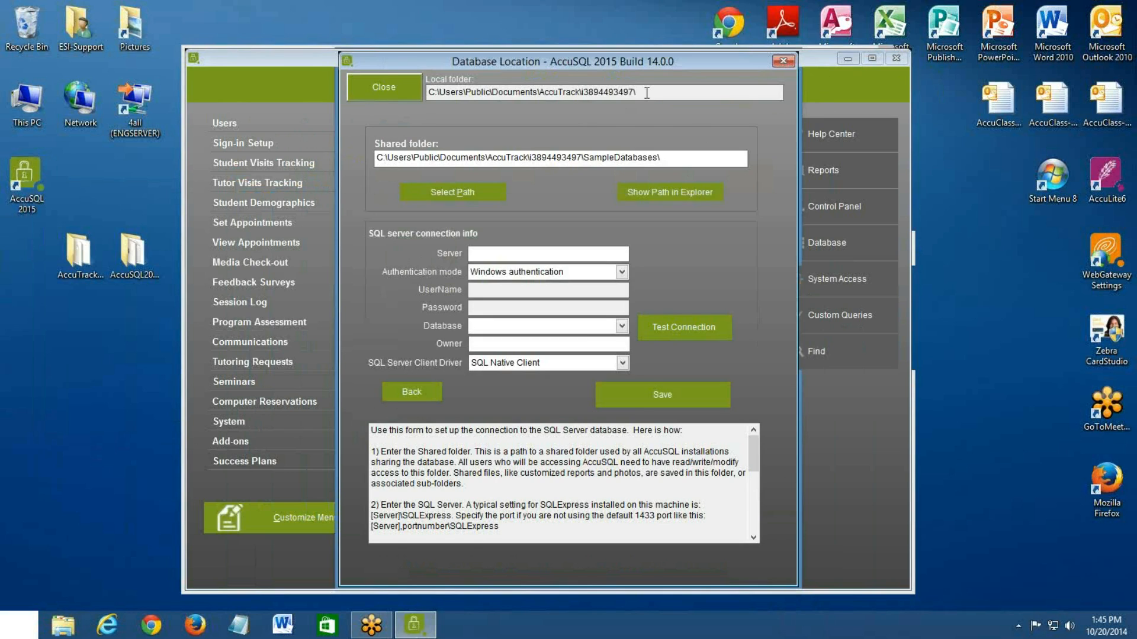
left_click(430, 92)
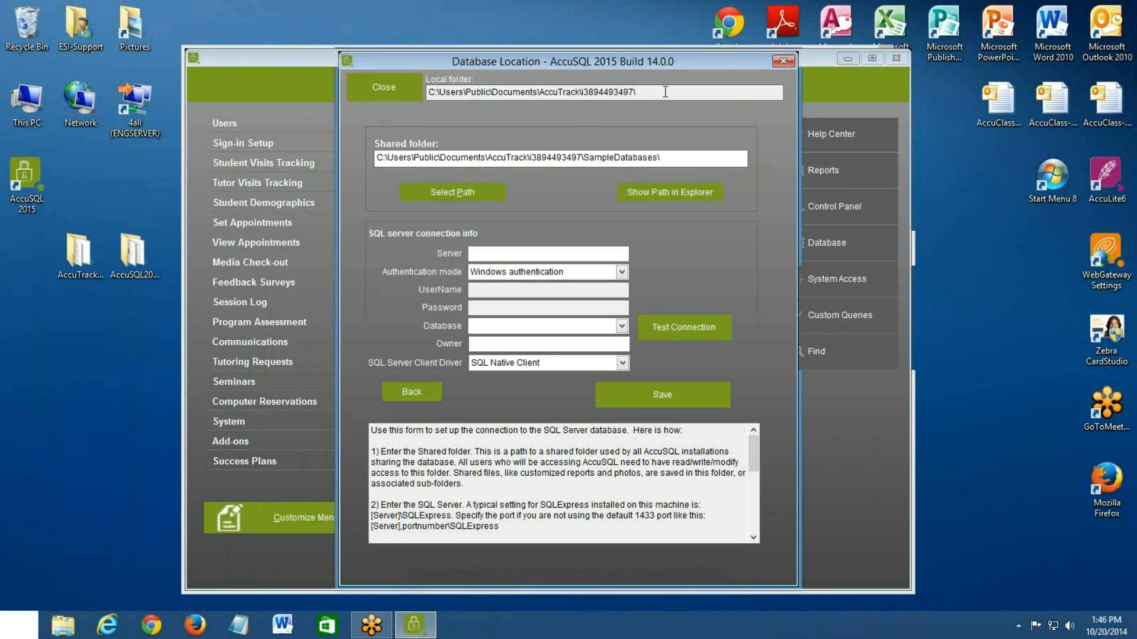
double_click(496, 95)
left_click(613, 94)
Set the connection's server to engserver,60558\sqlexpress and its authentication mode to SQL server authentication
key("BackSpace")
type("engserver,60558\\sqlexpress")
left_click(526, 271)
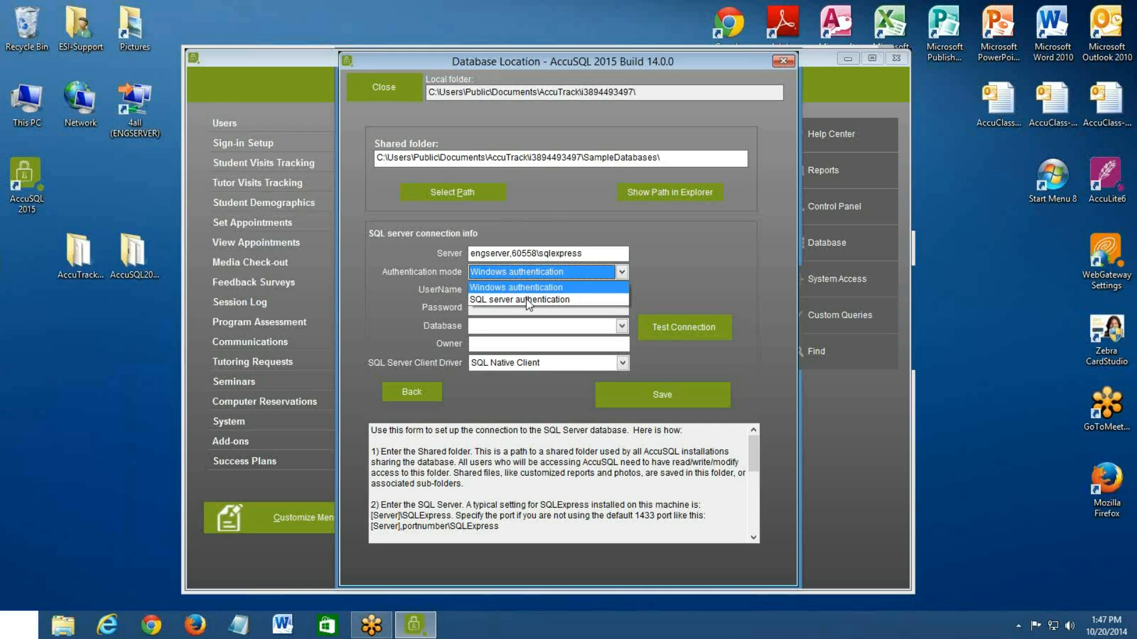
left_click(524, 296)
Enter the sa username and its password in the connection info, and choose ABC_univ as the database
left_click(525, 291)
type("sa")
left_click(509, 307)
type("*******")
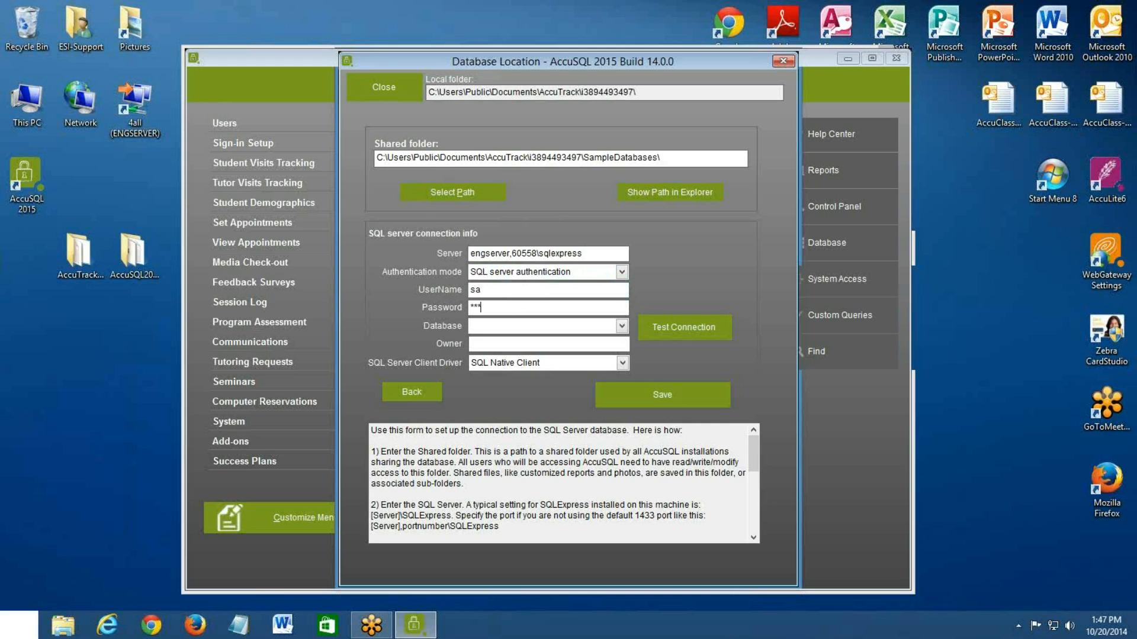
type("***")
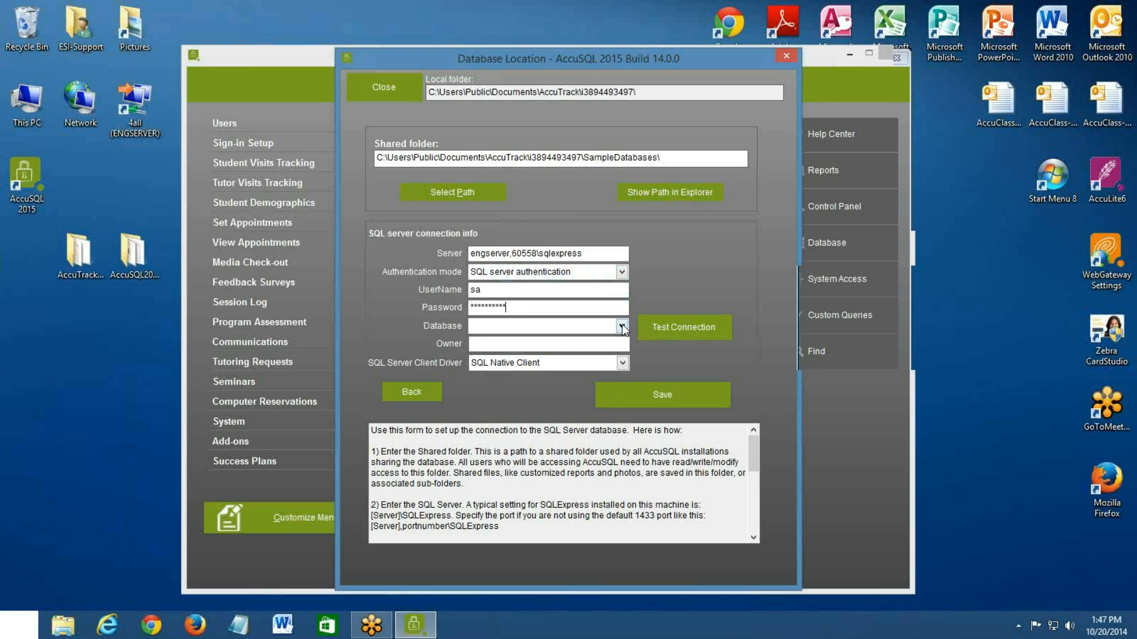
left_click(622, 326)
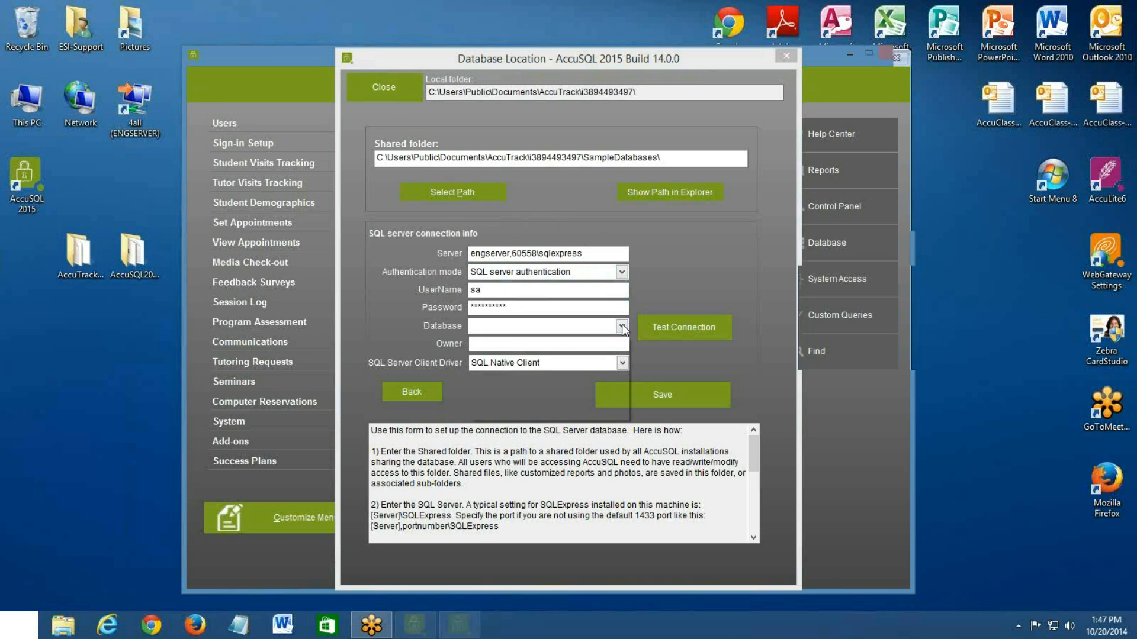
left_click(522, 354)
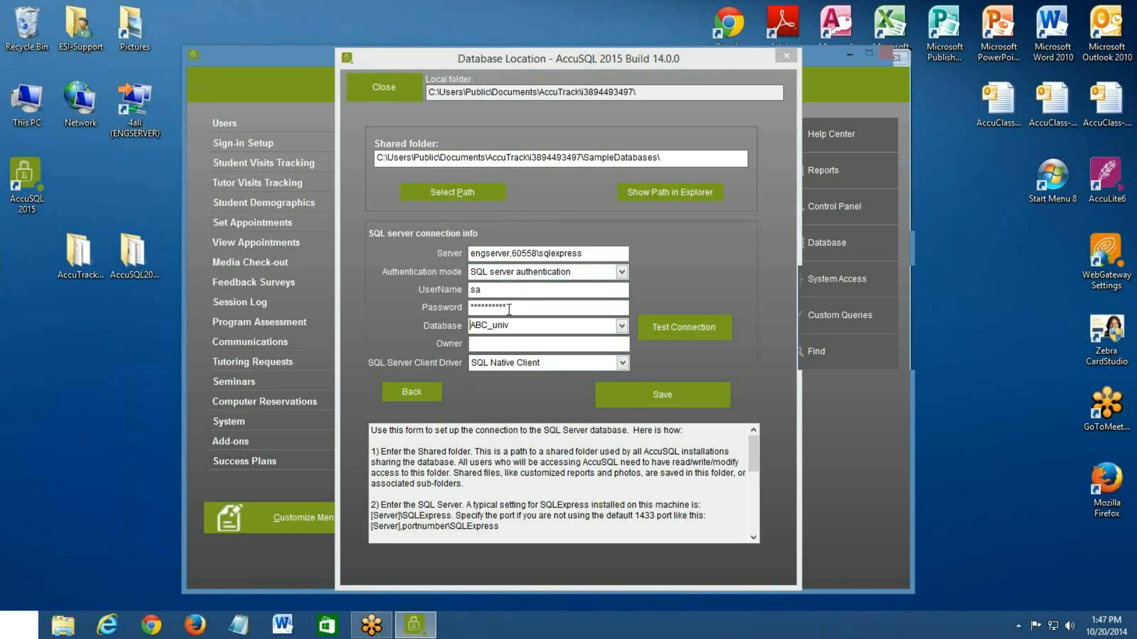
Replace the connection login with the AccuTrack public account and enter that account's password
left_click(514, 292)
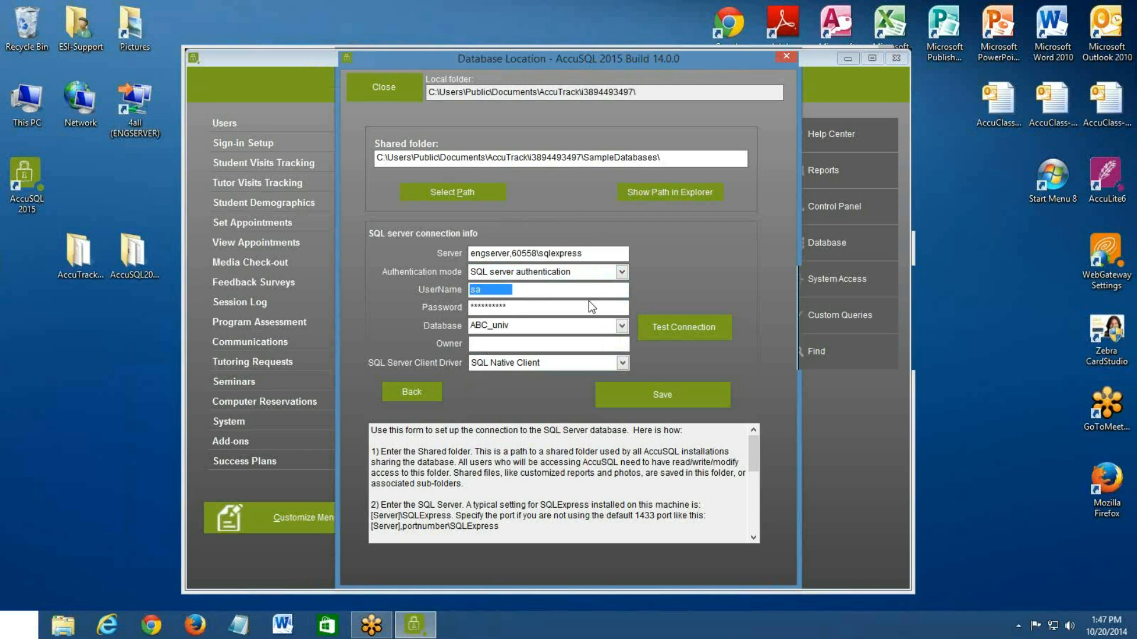
type("AccuTrack")
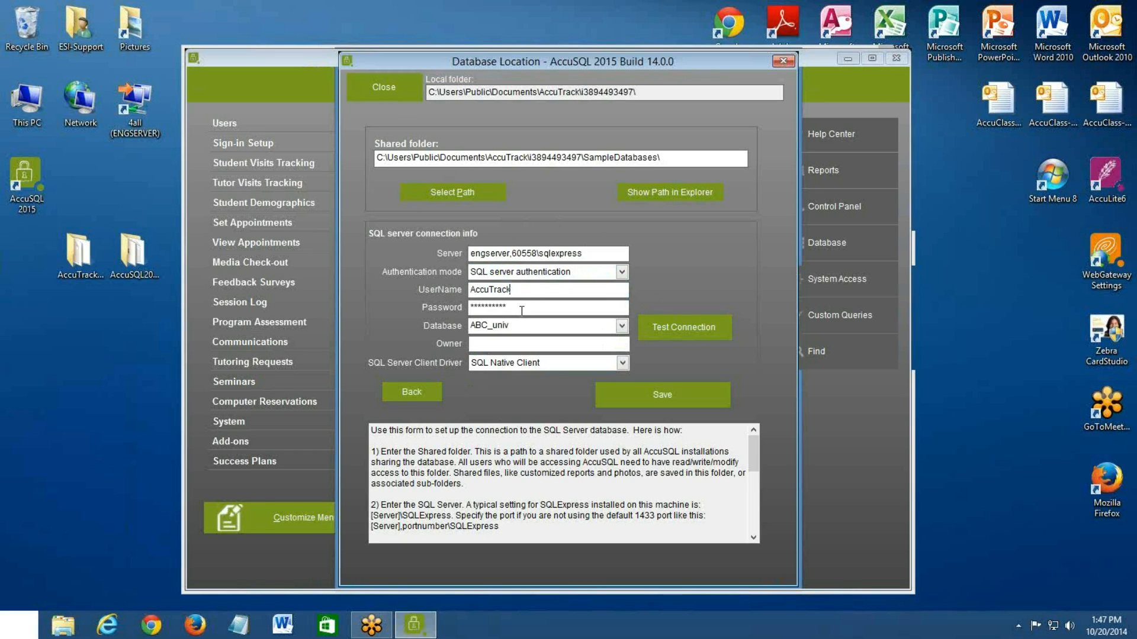
key("Tab")
type("*********")
Test the ABC_univ connection with the AccuTrack login and save the connection info
left_click(664, 323)
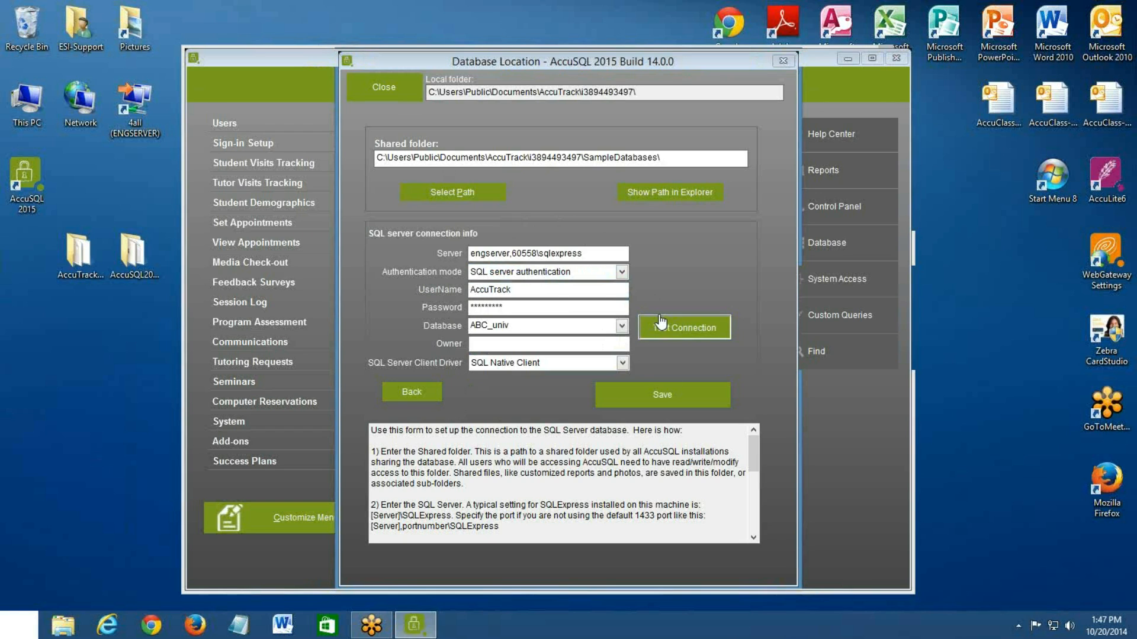
left_click(592, 353)
left_click(637, 406)
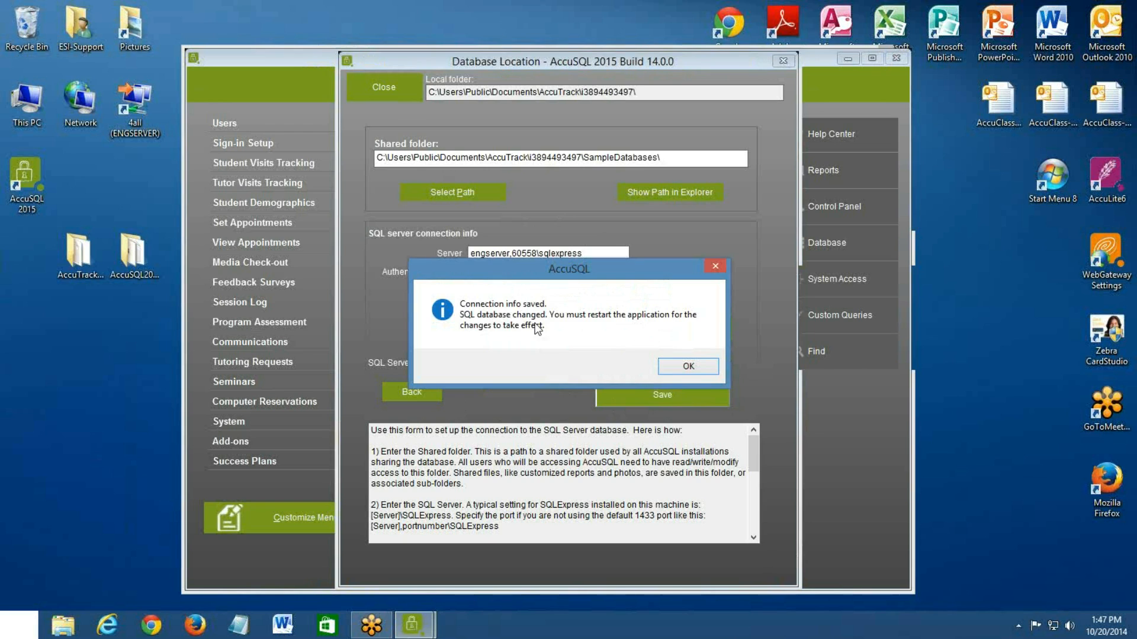
left_click(688, 367)
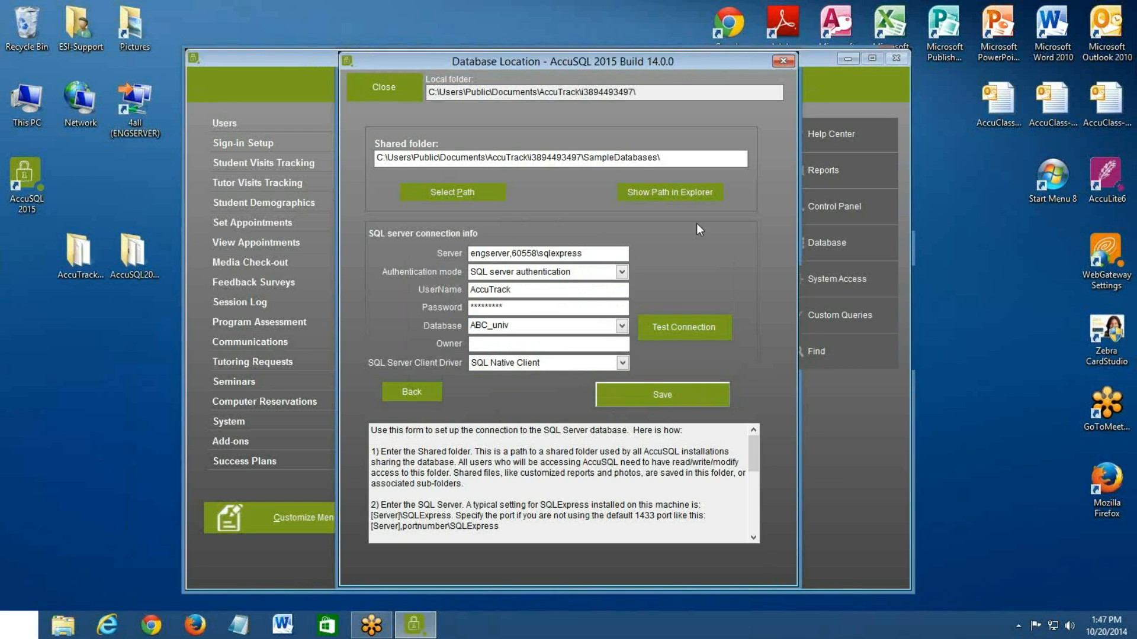
Close the Database Location form and exit AccuSQL without backing up the data
left_click(366, 93)
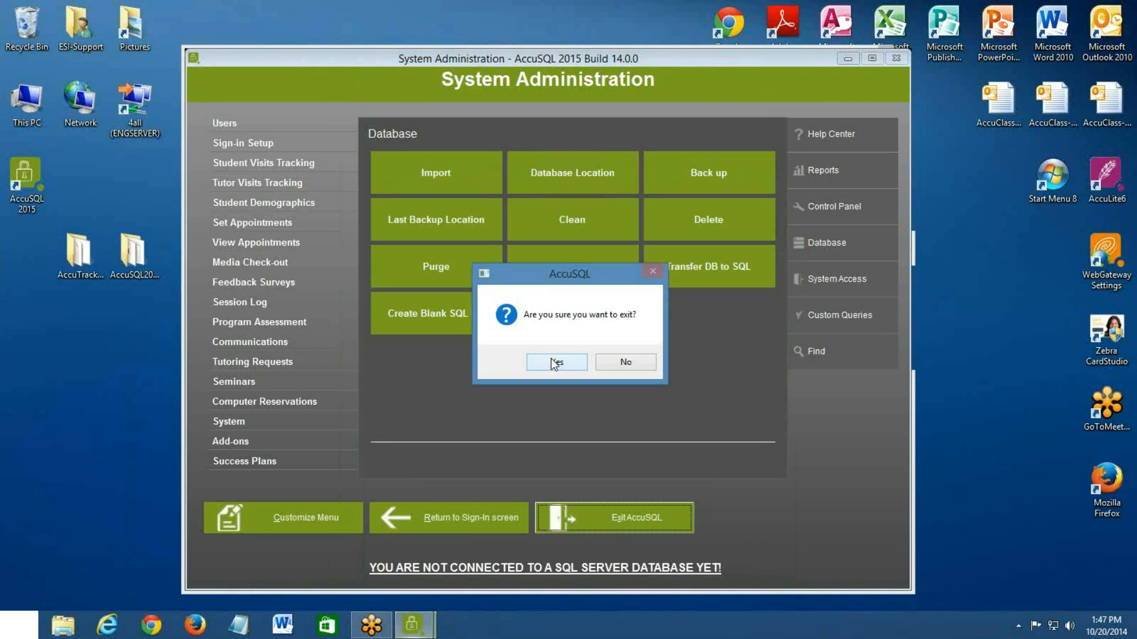
left_click(554, 363)
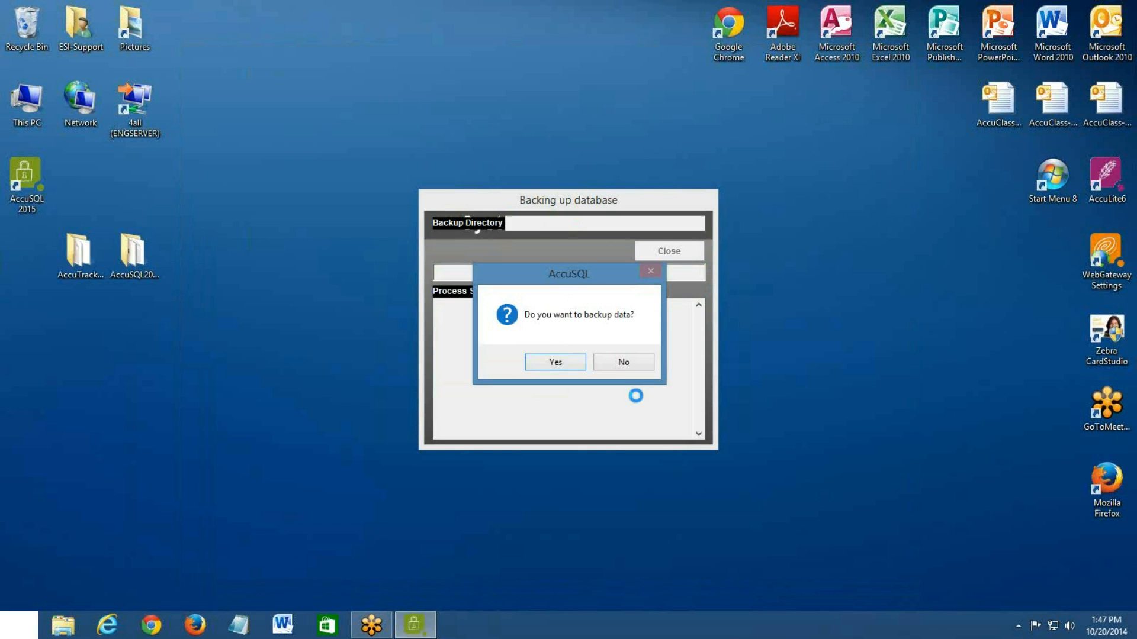
left_click(620, 369)
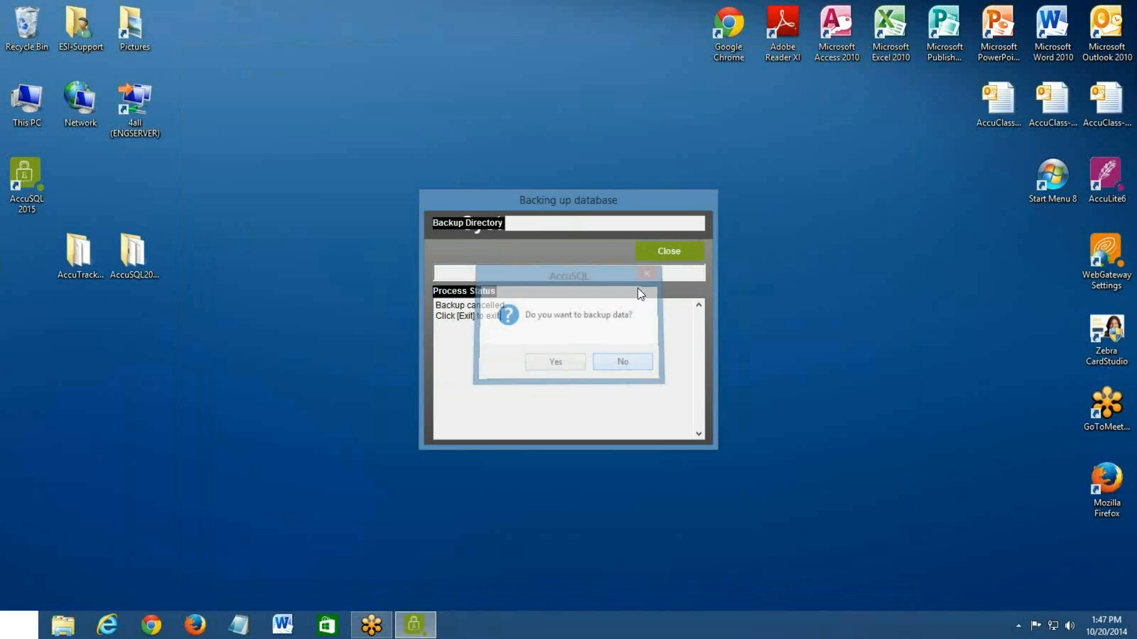
left_click(648, 255)
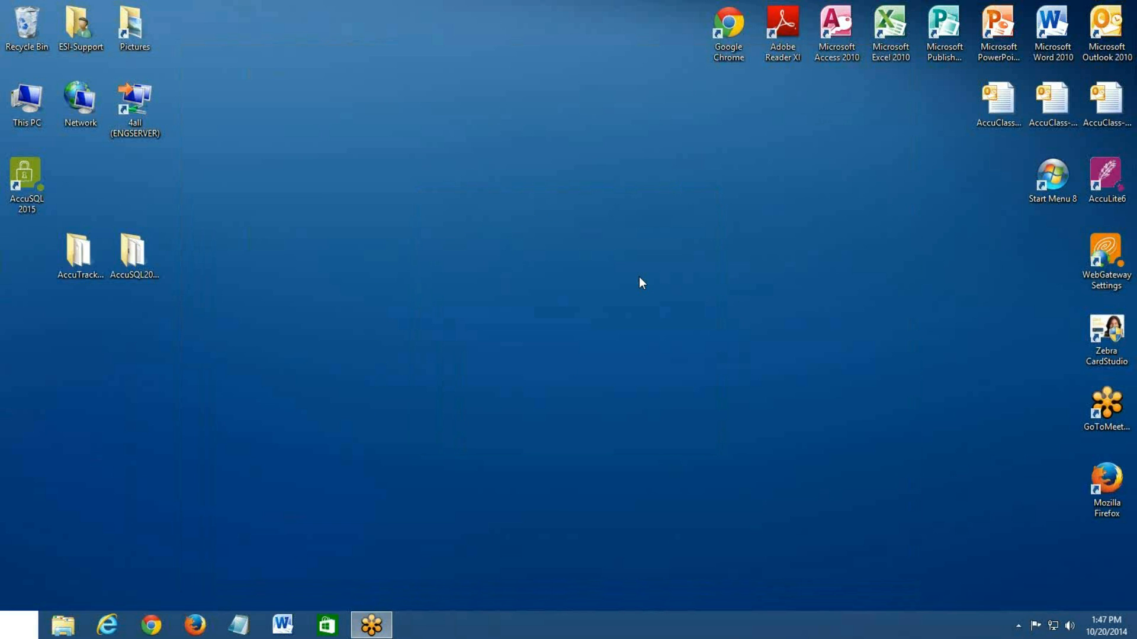
Restart AccuSQL 2015 and sign in to System Administration with the administrator's ID and password
double_click(34, 160)
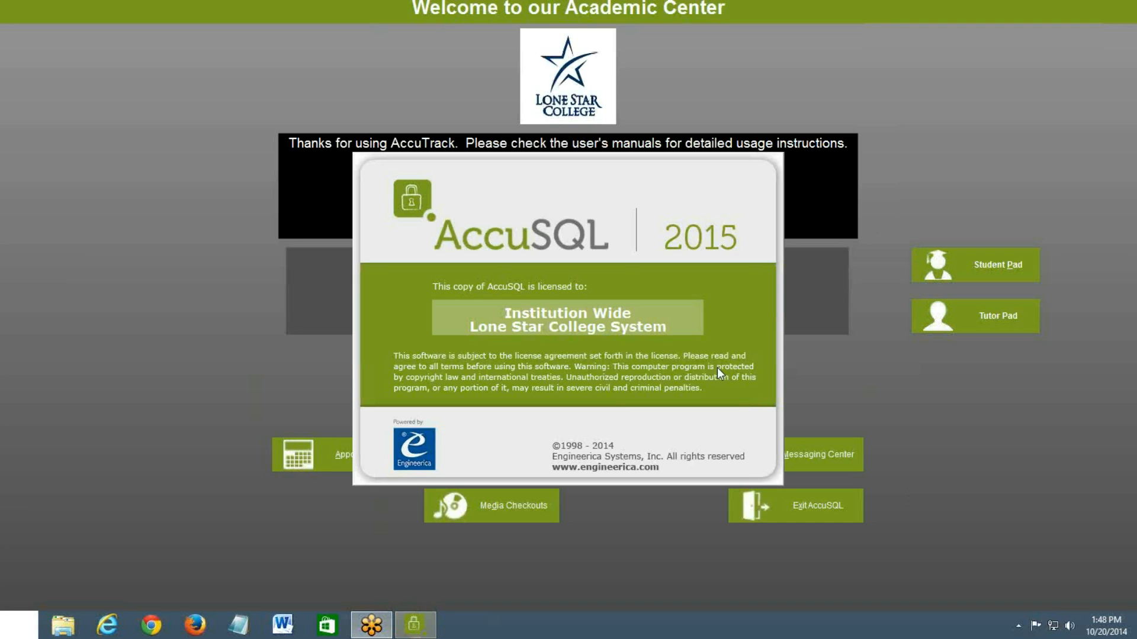
left_click(691, 378)
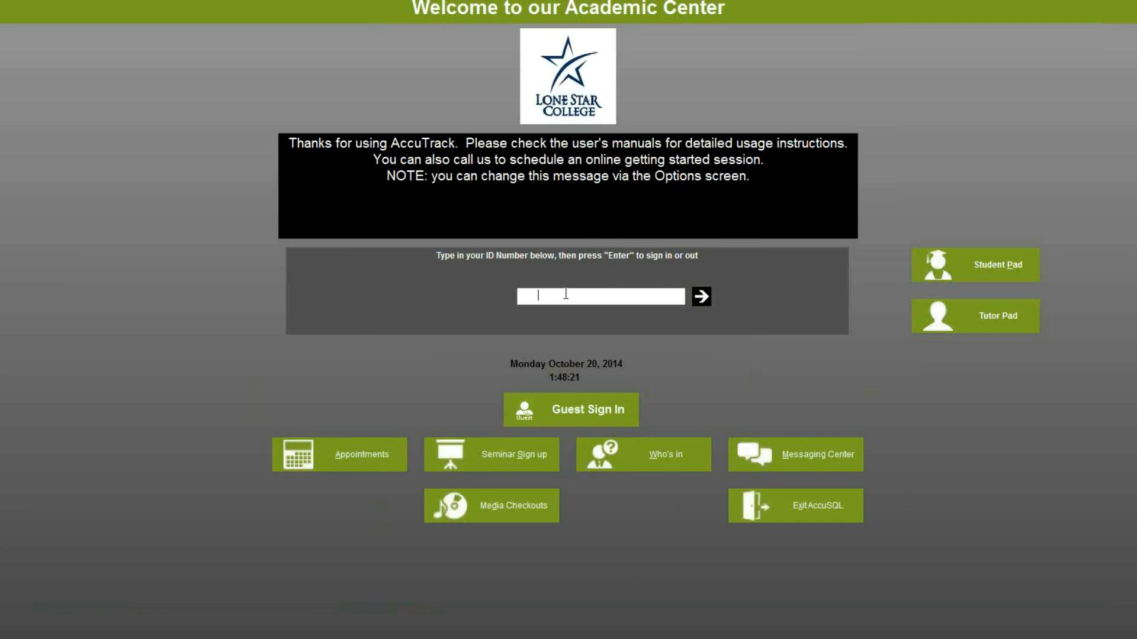
type("*********")
key("Return")
type("**")
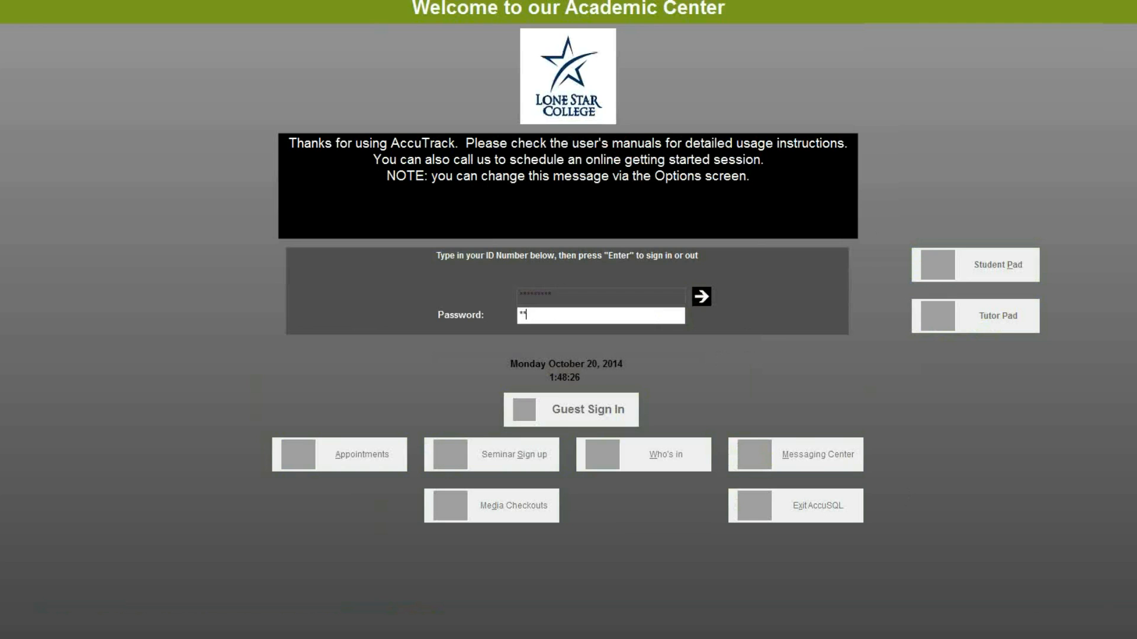
type("*")
key("Return")
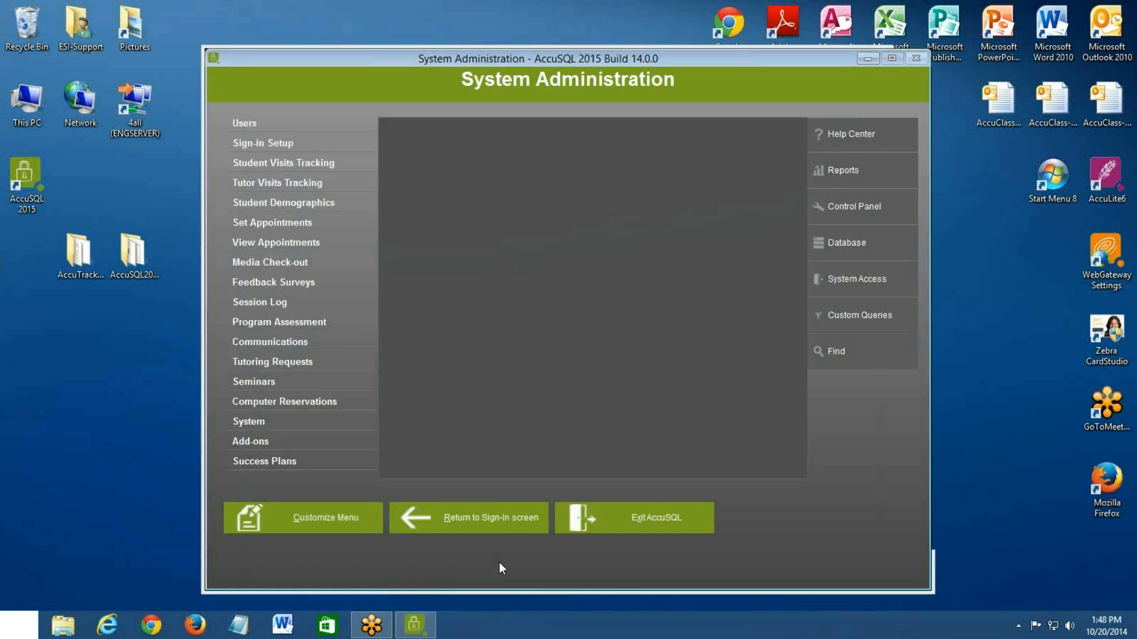
Review the saved SQL Server connection in Database Location and the student list on the Students screen
left_click(889, 258)
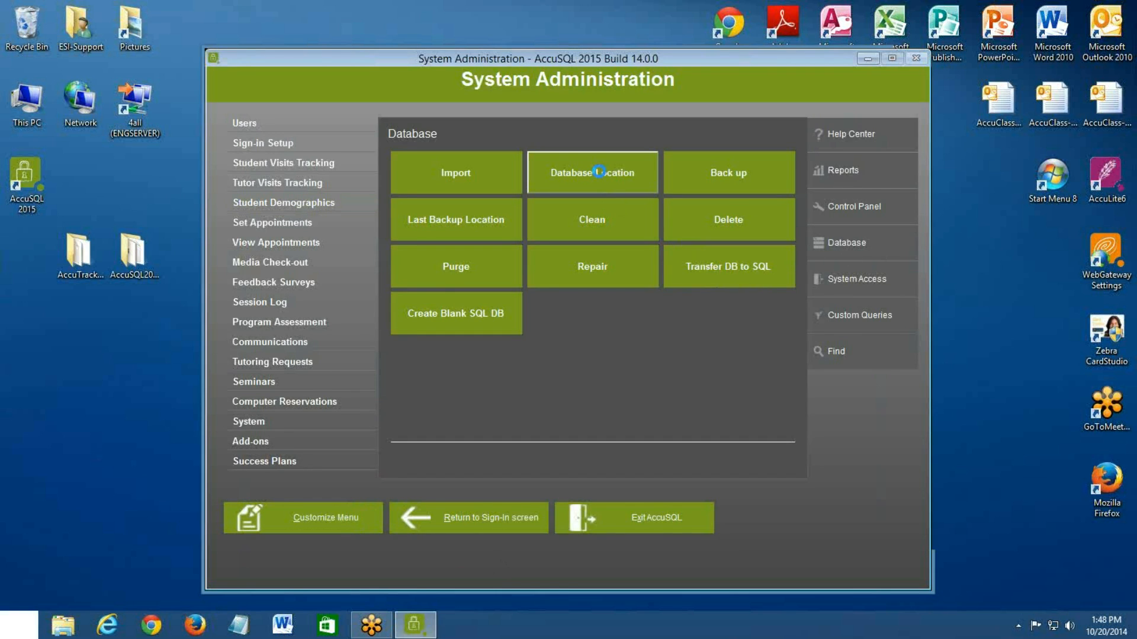
left_click(600, 171)
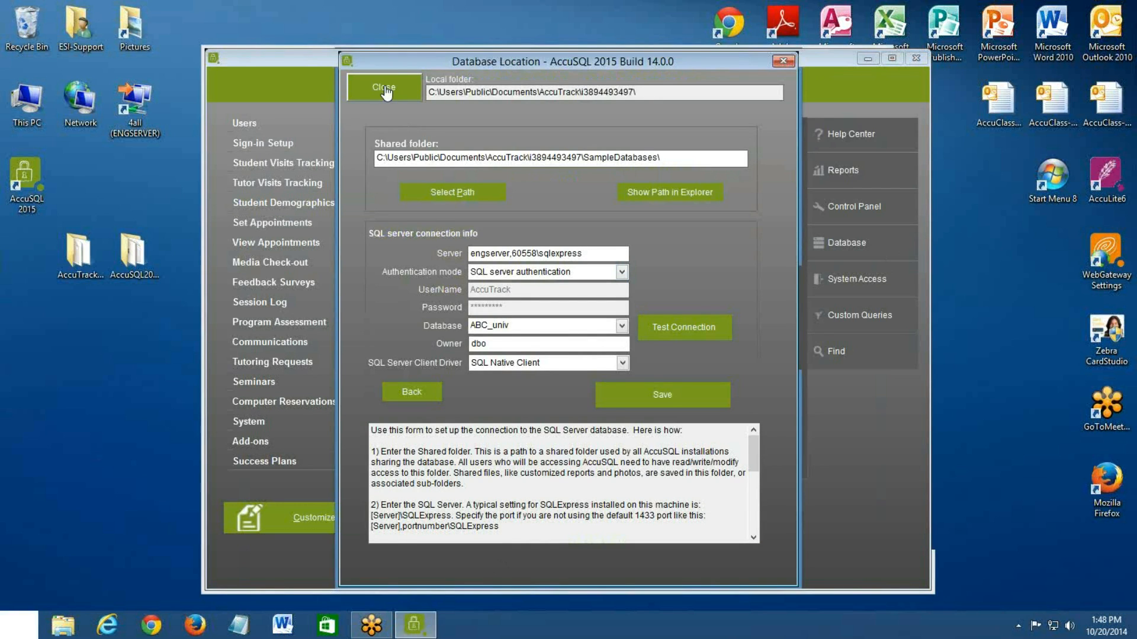
left_click(385, 89)
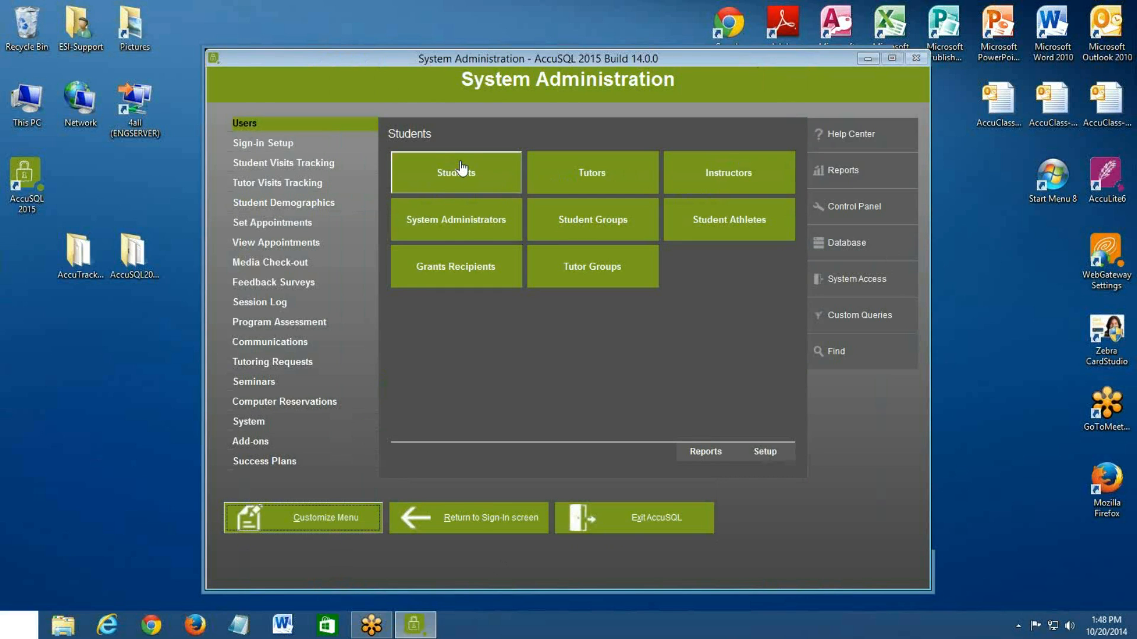
left_click(462, 169)
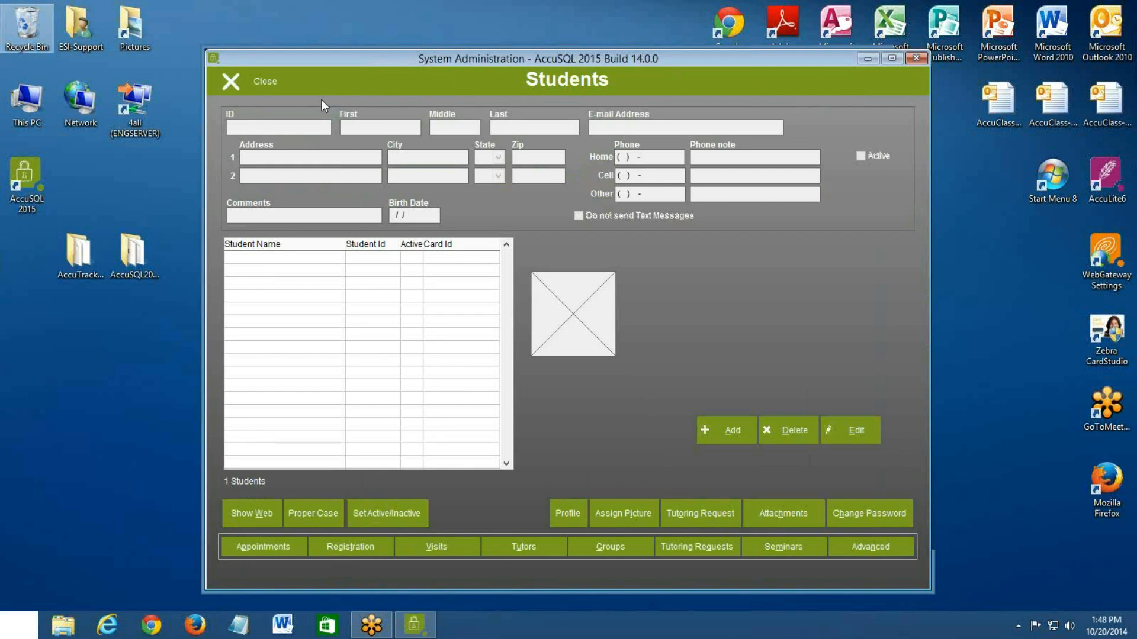
left_click(242, 86)
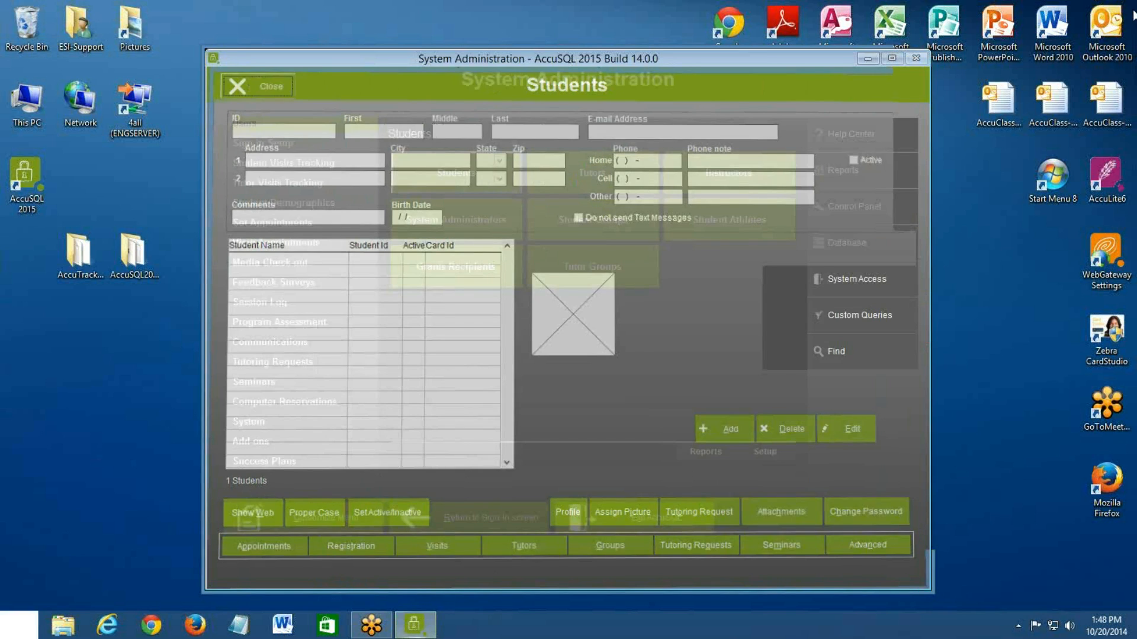